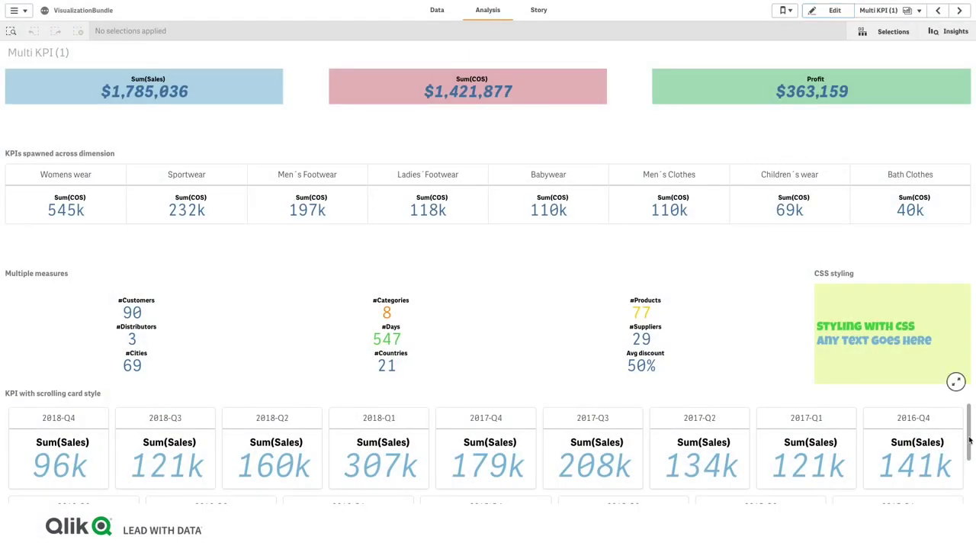
Scroll through the finished Multi KPI example sheet to review it.
{"action": "mouse_move", "coordinate": [969, 442]}
{"action": "left_mouse_down"}
{"action": "mouse_move", "coordinate": [974, 489]}
{"action": "mouse_move", "coordinate": [971, 425]}
{"action": "left_mouse_up"}
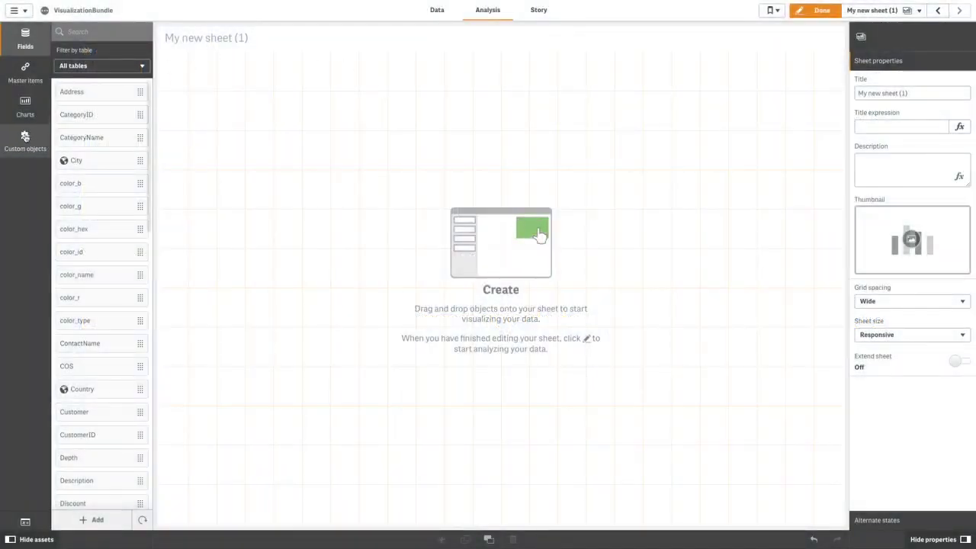
Place a Multi KPI showing Sum(Sales) on the sheet and stretch it across the top.
{"action": "left_click", "coordinate": [25, 138]}
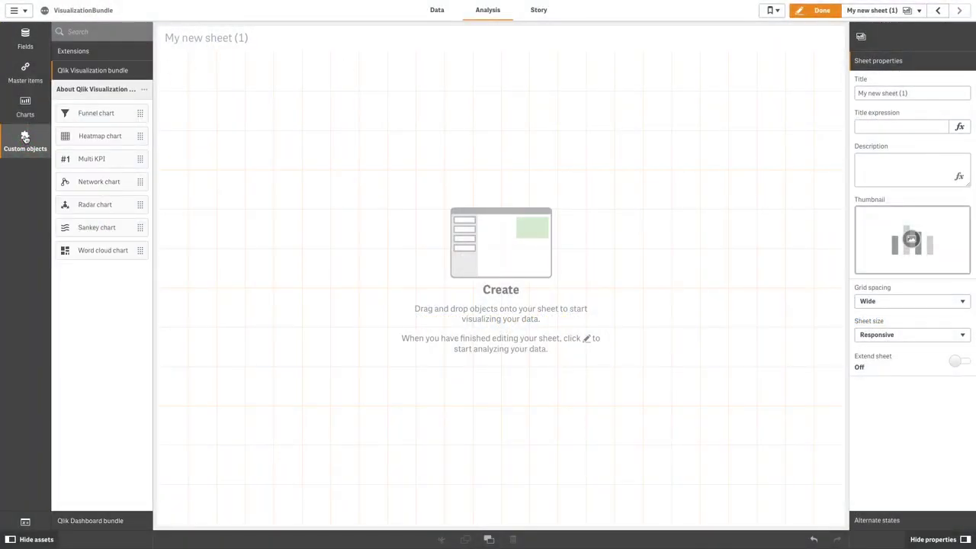
{"action": "left_click_drag", "start_coordinate": [85, 164], "coordinate": [261, 192]}
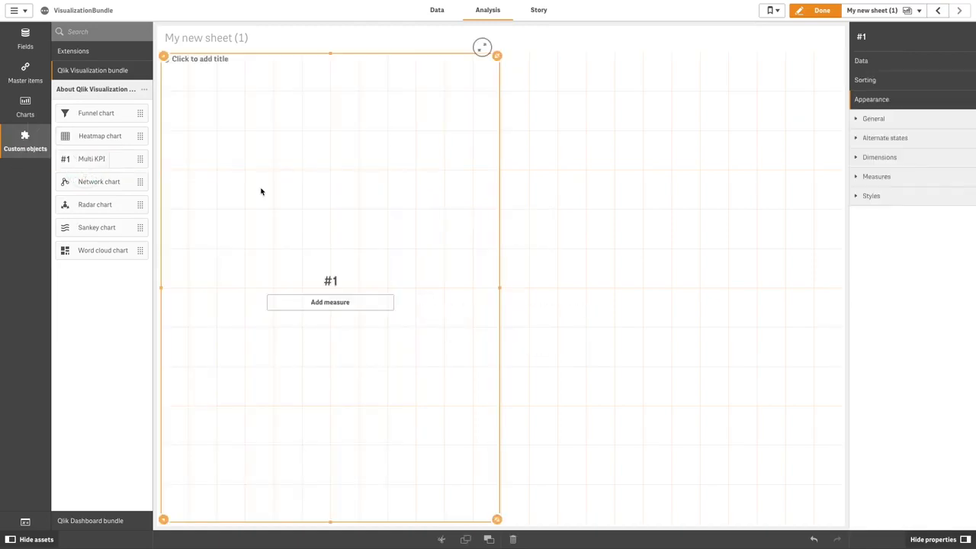
{"action": "left_click", "coordinate": [337, 313]}
{"action": "type", "text": "Sale"}
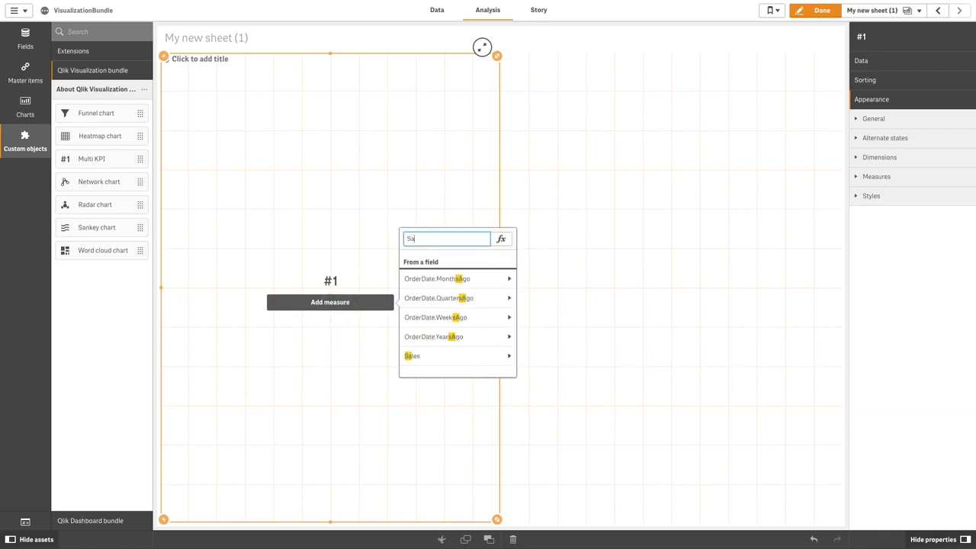
{"action": "left_click", "coordinate": [447, 280]}
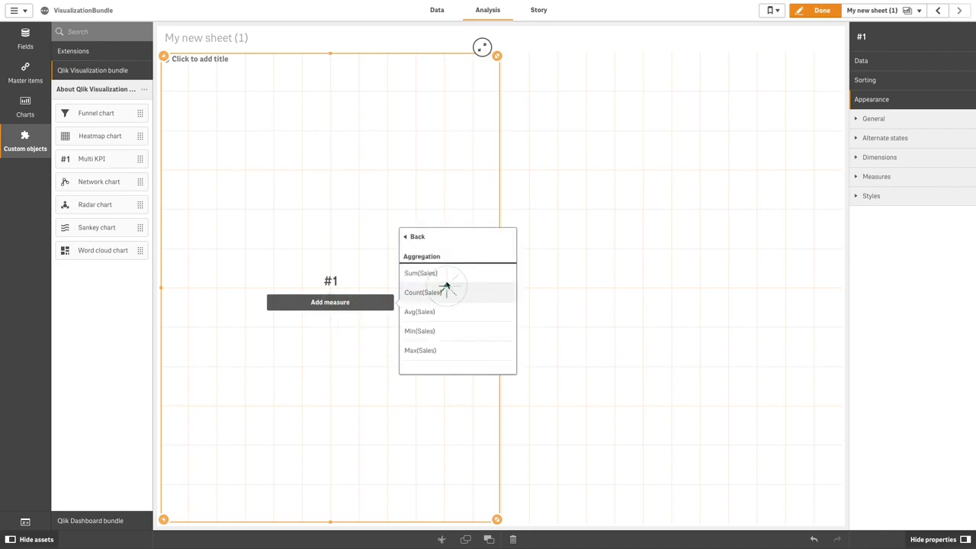
{"action": "left_click", "coordinate": [447, 273]}
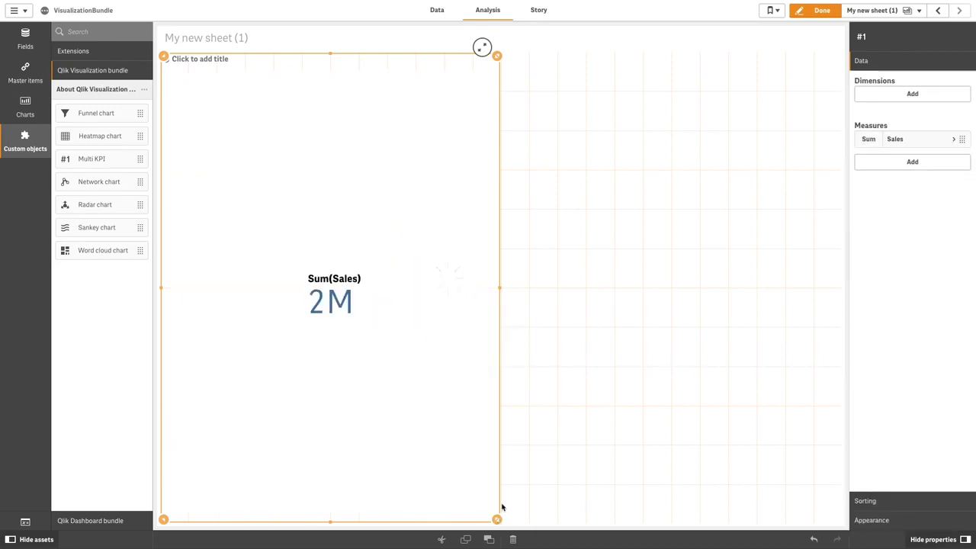
{"action": "left_click_drag", "start_coordinate": [502, 507], "coordinate": [847, 167]}
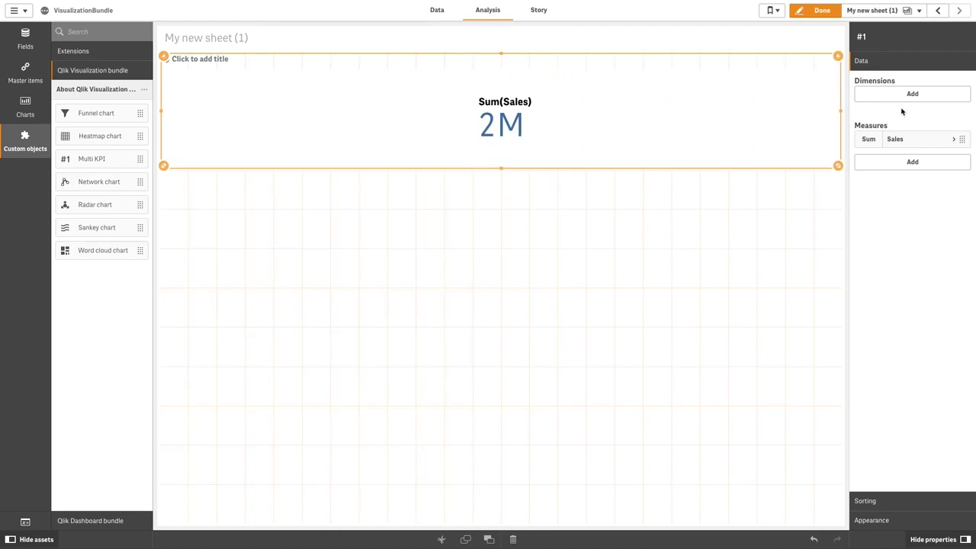
Add a Sum(COS) measure to the Multi KPI.
{"action": "left_click", "coordinate": [909, 165]}
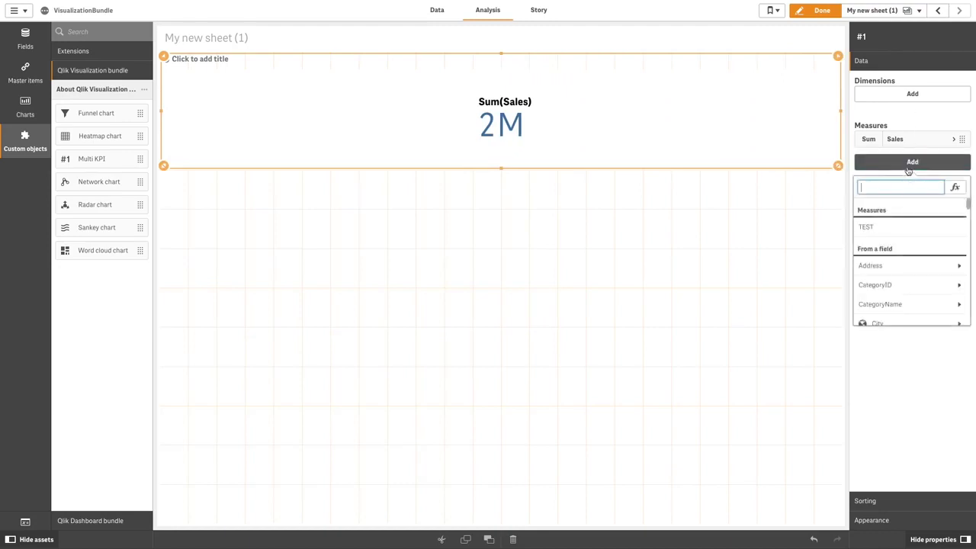
{"action": "type", "text": "COS"}
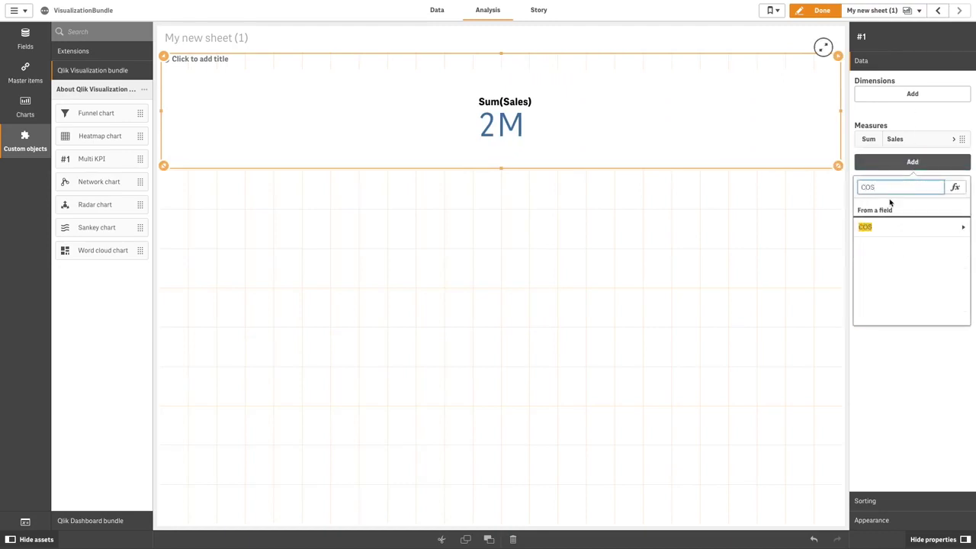
{"action": "left_click", "coordinate": [914, 227]}
{"action": "left_click", "coordinate": [904, 222]}
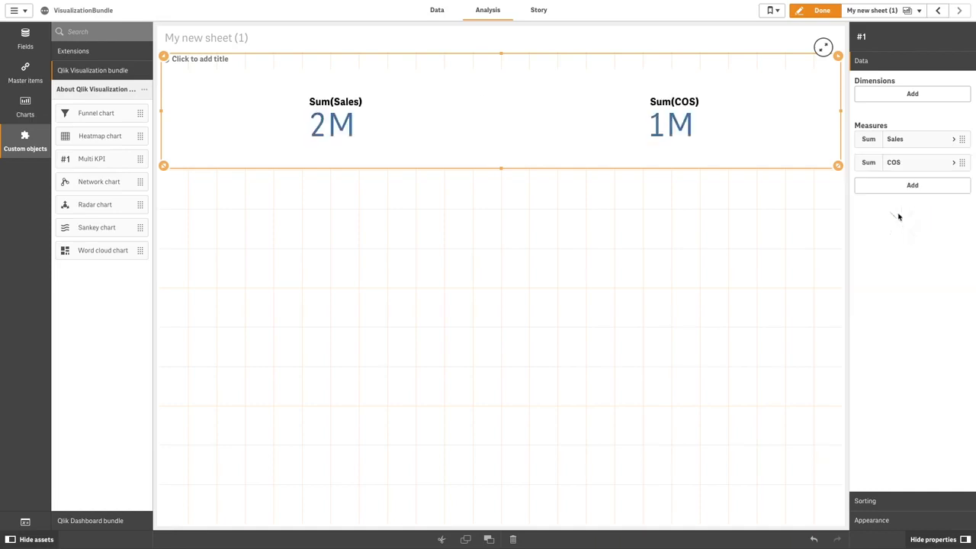
Add a Sum(Sales)-Sum(COS) measure labelled Profit.
{"action": "left_click", "coordinate": [906, 187]}
{"action": "type", "text": "Sum(Sales"}
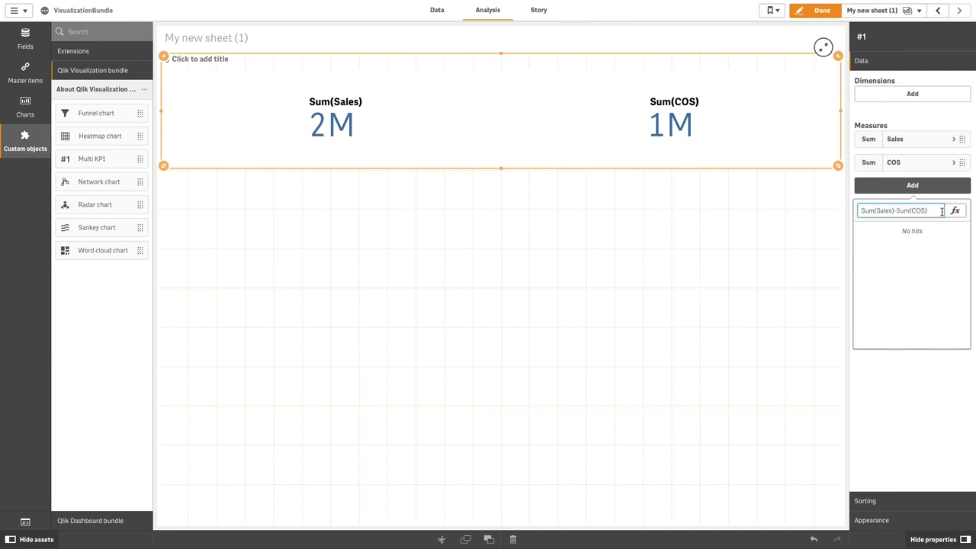
{"action": "type", "text": ")-Sum(COS)"}
{"action": "key", "text": "Return"}
{"action": "left_click", "coordinate": [914, 248]}
{"action": "type", "text": "Profit"}
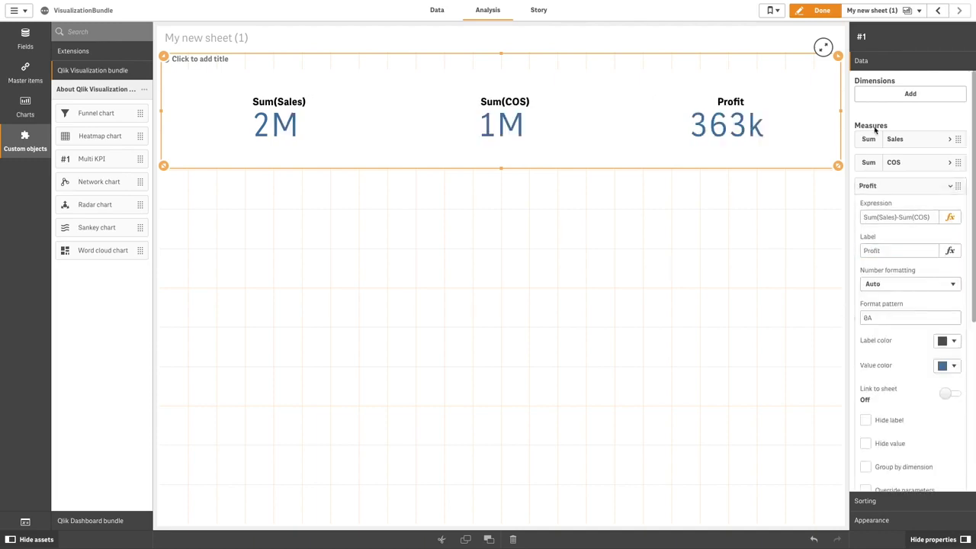
{"action": "left_click", "coordinate": [908, 141]}
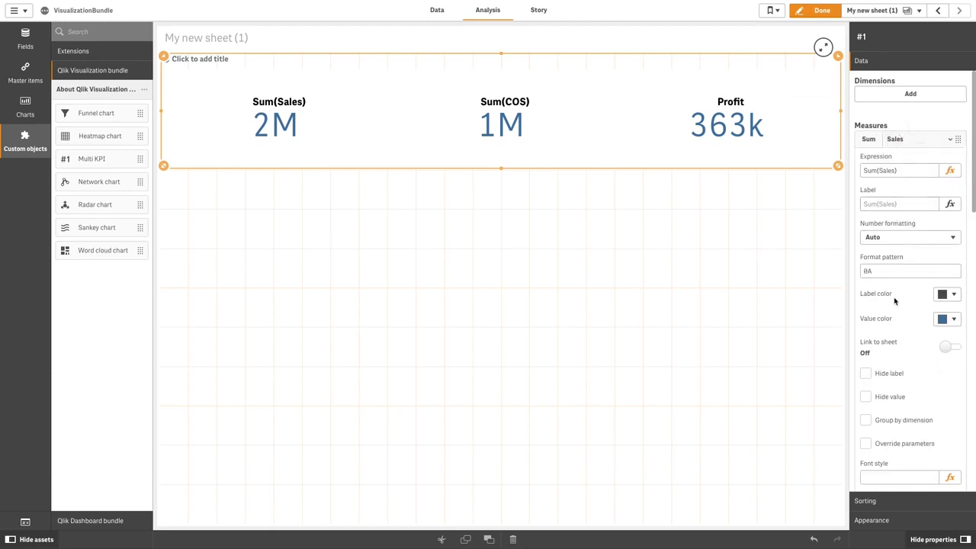
Give the Sales KPI a line-chart icon positioned beside the value.
{"action": "scroll", "coordinate": [951, 244], "scroll_direction": "down", "scroll_amount": 5}
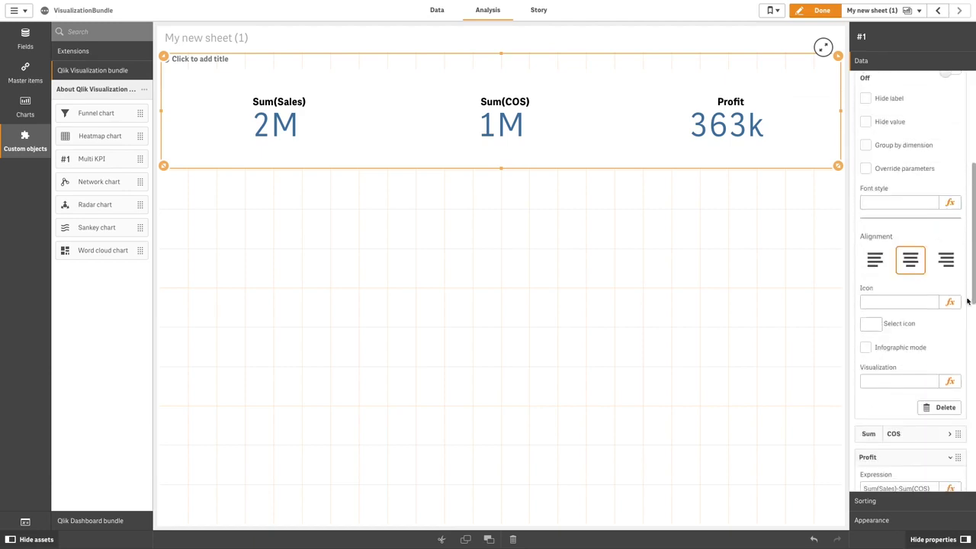
{"action": "left_click", "coordinate": [884, 324]}
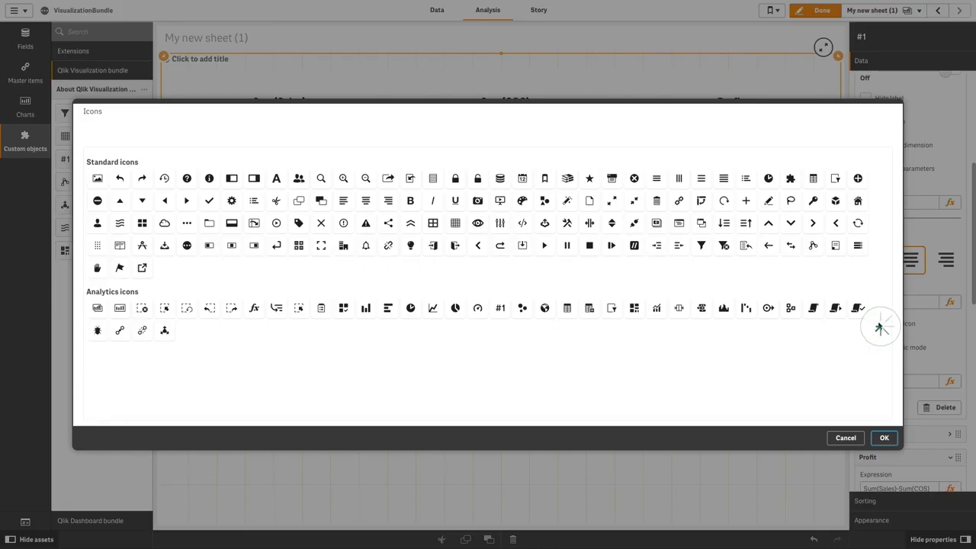
{"action": "left_click", "coordinate": [433, 309]}
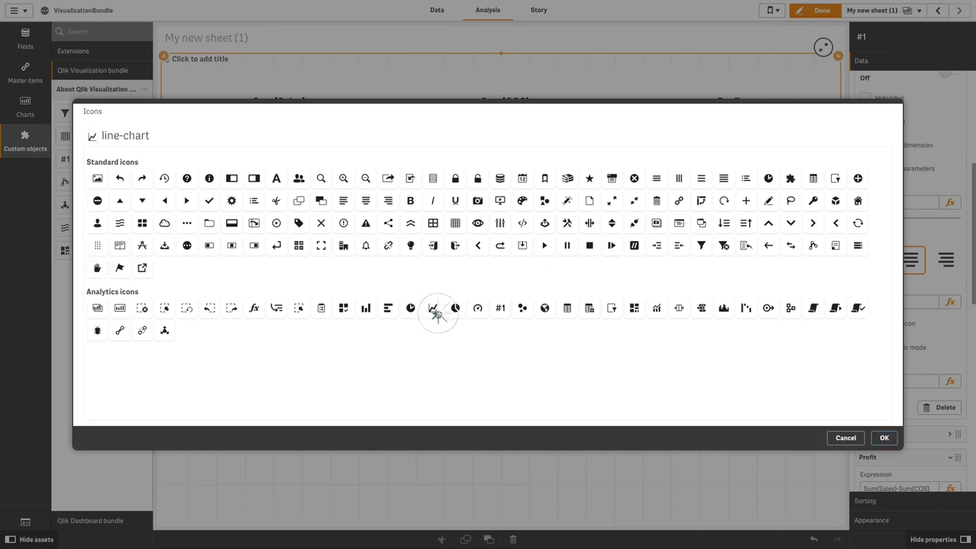
{"action": "left_click", "coordinate": [885, 439]}
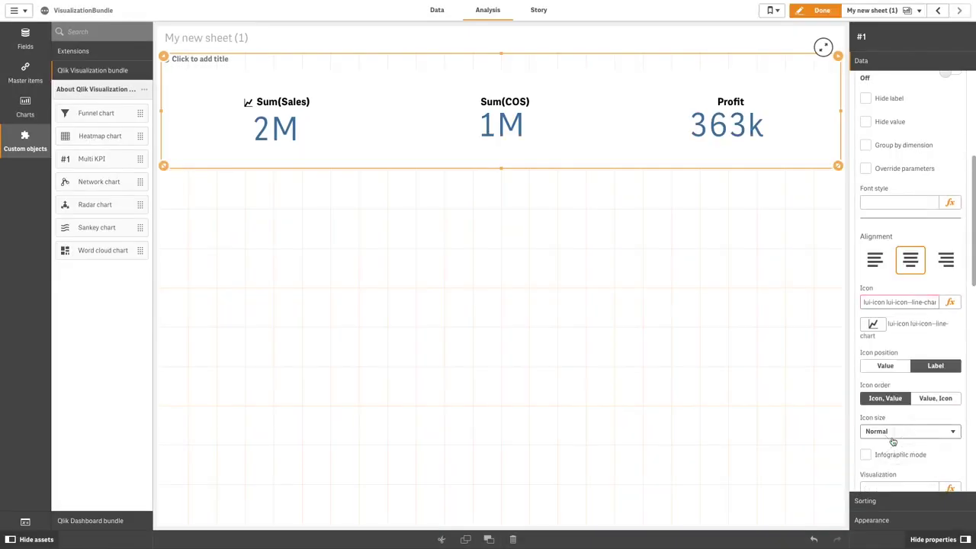
{"action": "left_click", "coordinate": [887, 366]}
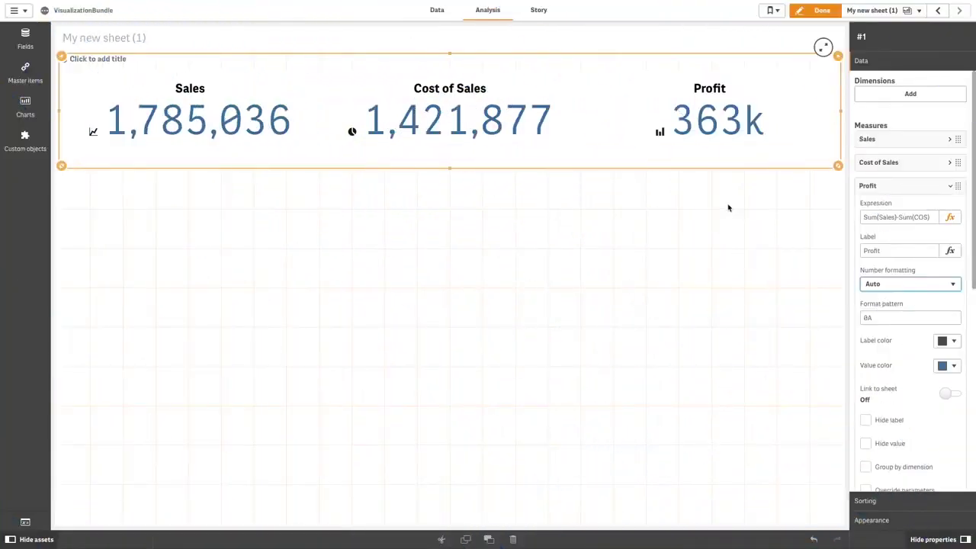
Format Profit as a whole number (1,000) with a dark green value colour.
{"action": "left_click", "coordinate": [889, 287]}
{"action": "left_click", "coordinate": [891, 293]}
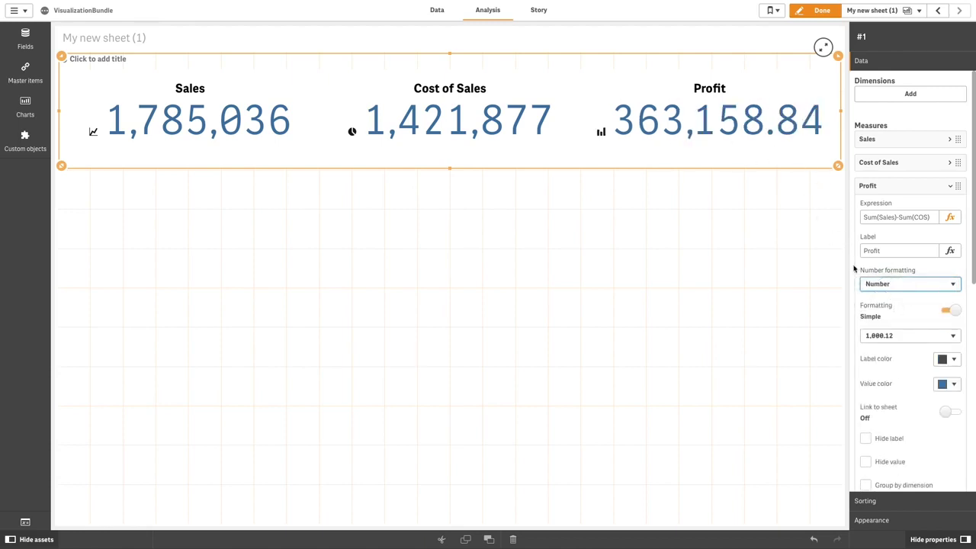
{"action": "left_click", "coordinate": [887, 336]}
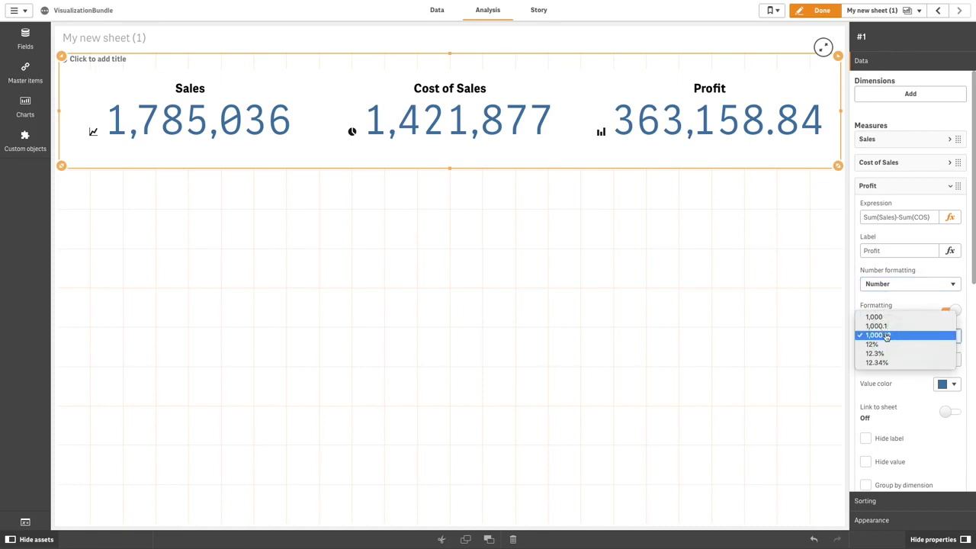
{"action": "left_click", "coordinate": [883, 316]}
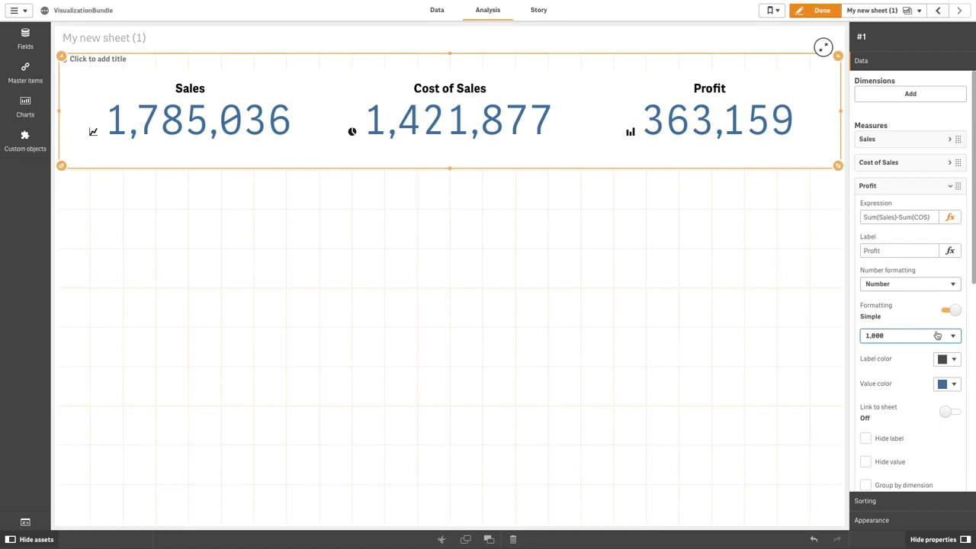
{"action": "left_click", "coordinate": [943, 384]}
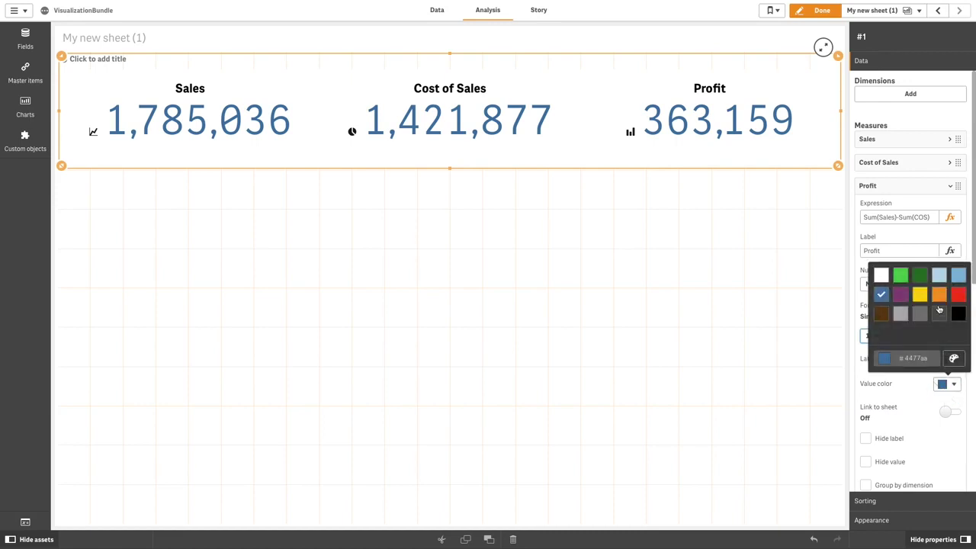
{"action": "left_click", "coordinate": [919, 276]}
{"action": "left_click", "coordinate": [951, 399]}
Colour the Cost of Sales value red.
{"action": "left_click", "coordinate": [918, 168]}
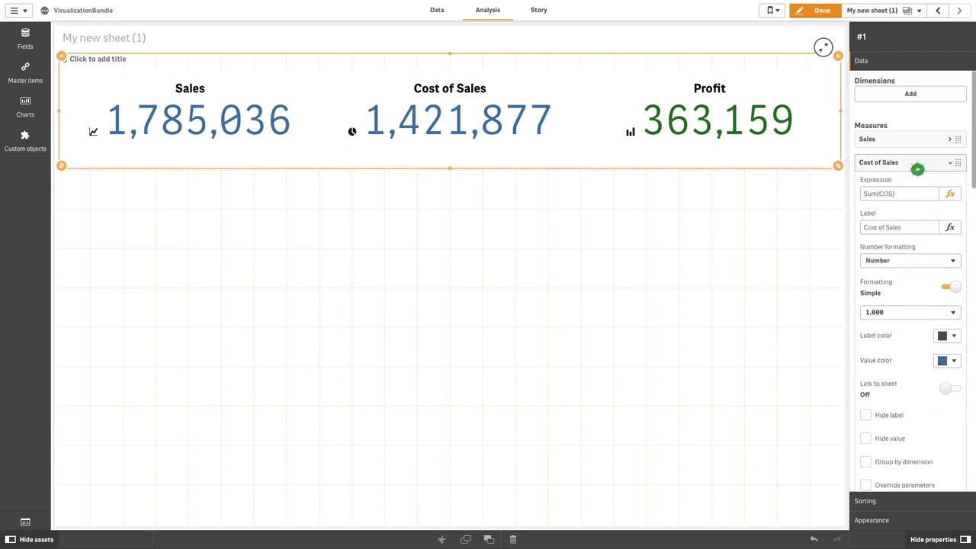
{"action": "left_click", "coordinate": [943, 363]}
{"action": "left_click", "coordinate": [958, 240]}
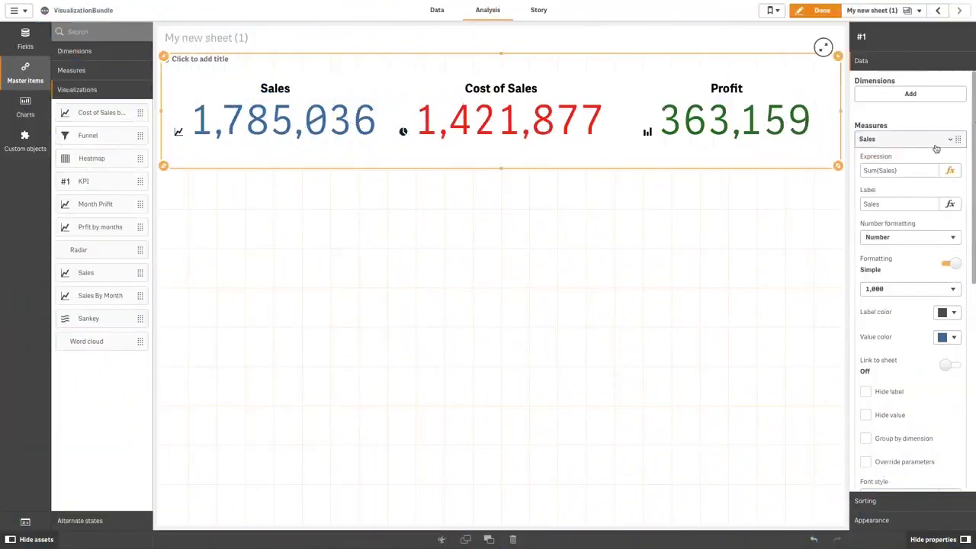
Add a ='Drag and Drop here' placeholder measure with its label hidden.
{"action": "left_click", "coordinate": [938, 141]}
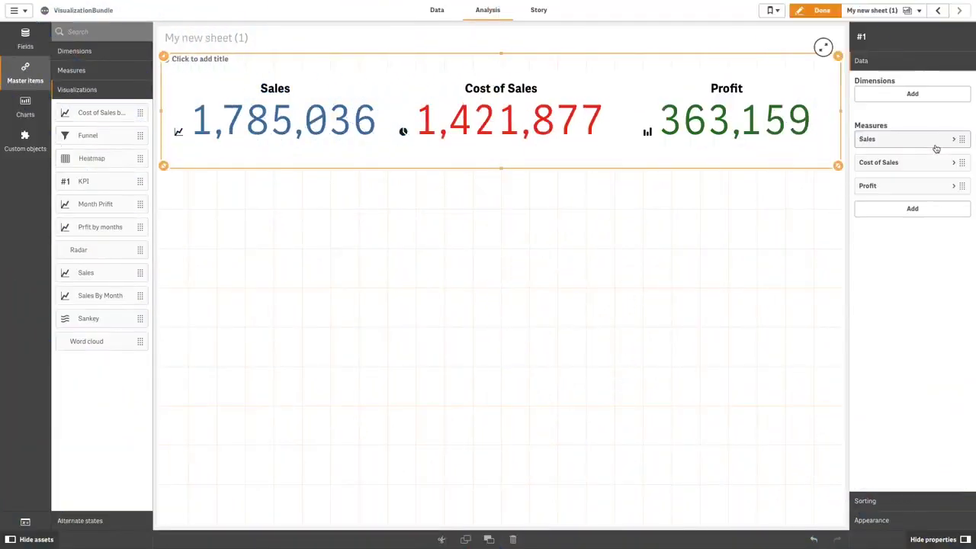
{"action": "left_click", "coordinate": [925, 208]}
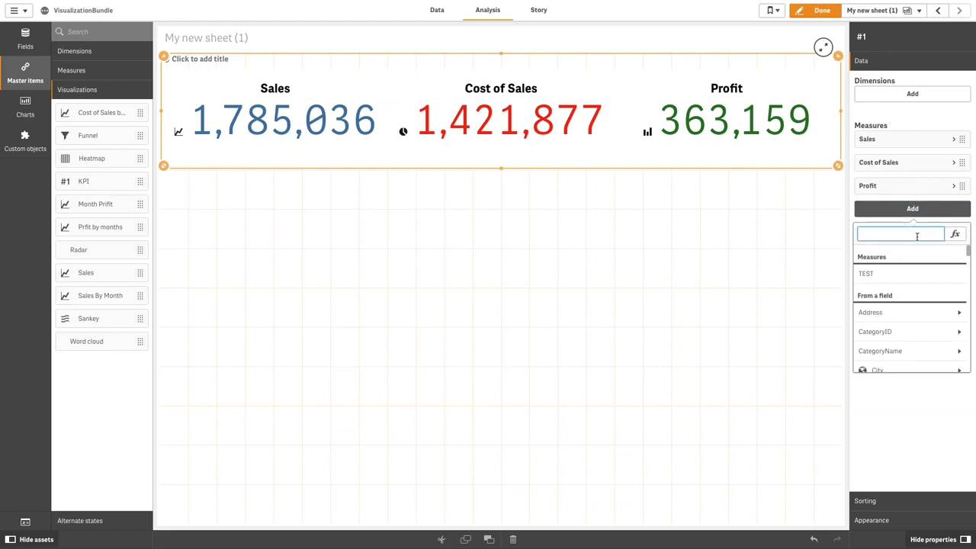
{"action": "type", "text": "='Drag an"}
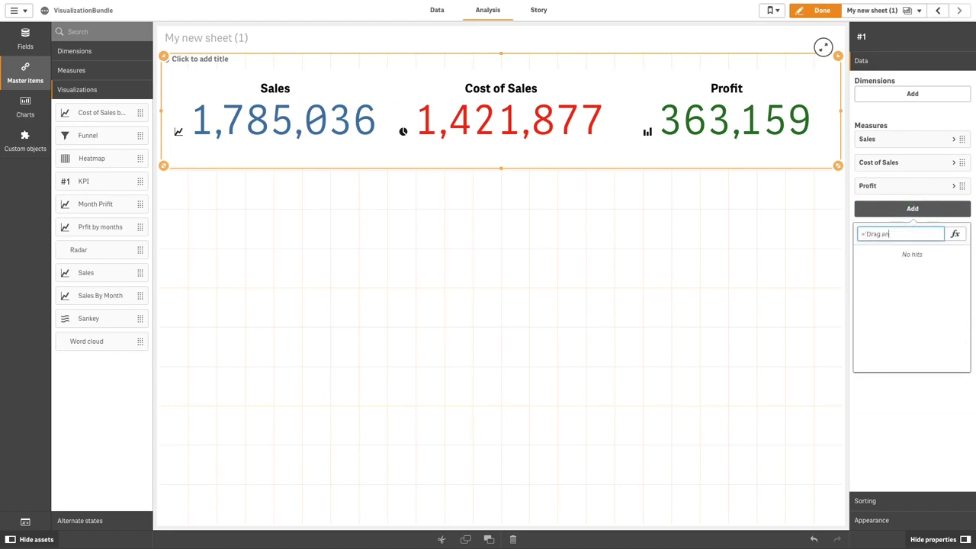
{"action": "type", "text": "d Drop here'"}
{"action": "key", "text": "Return"}
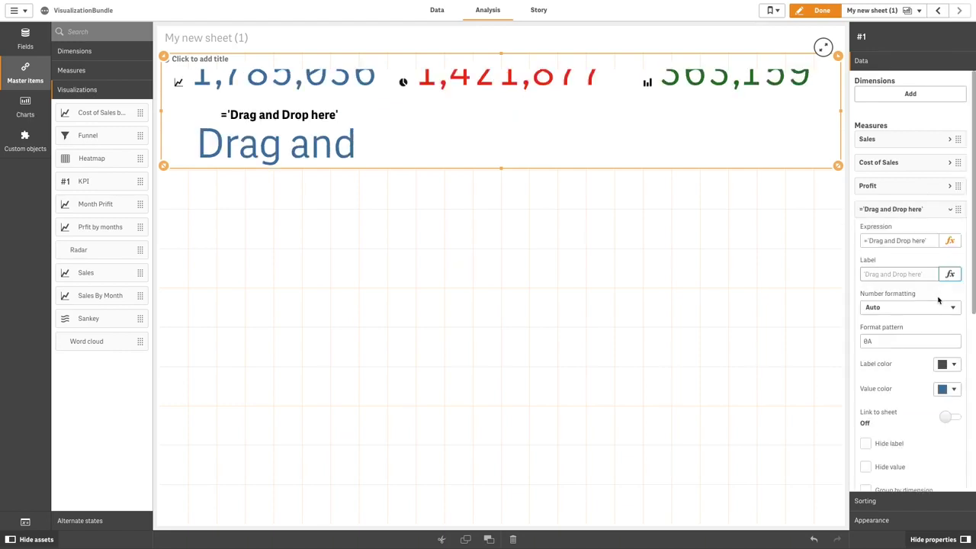
{"action": "scroll", "coordinate": [953, 346], "scroll_direction": "down", "scroll_amount": 3}
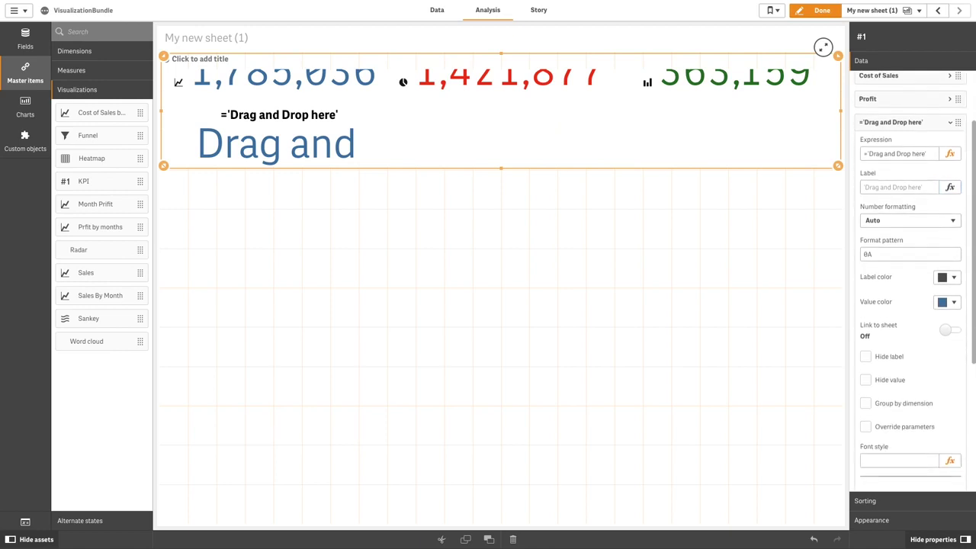
{"action": "left_click", "coordinate": [867, 356]}
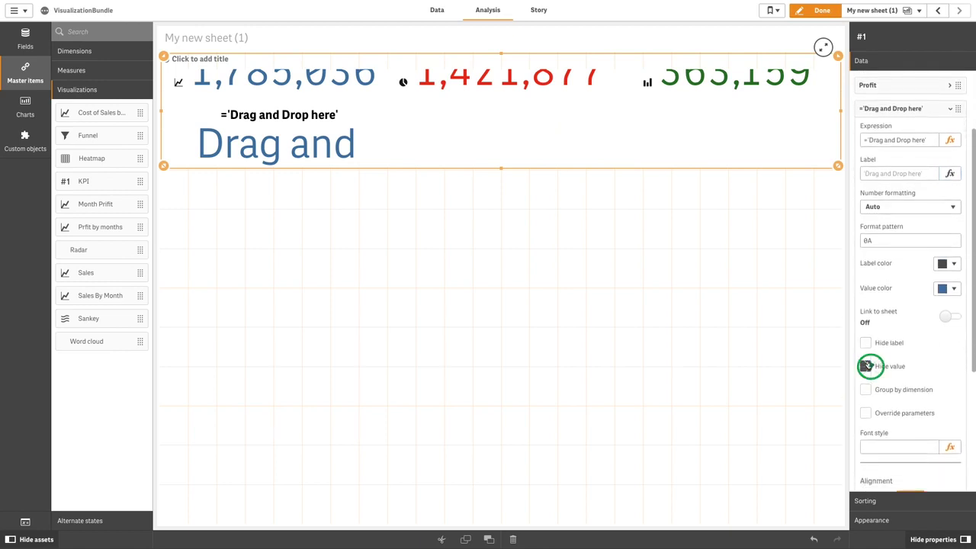
{"action": "left_click", "coordinate": [925, 217]}
Add a second ='Drag and Drop here' placeholder measure.
{"action": "left_click", "coordinate": [913, 233]}
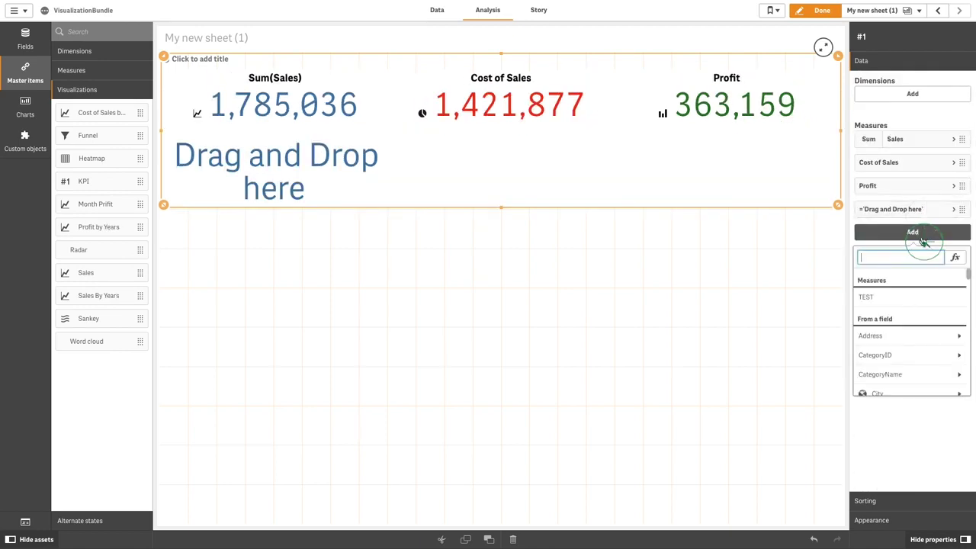
{"action": "type", "text": "='Drag and Drop here'"}
{"action": "key", "text": "Return"}
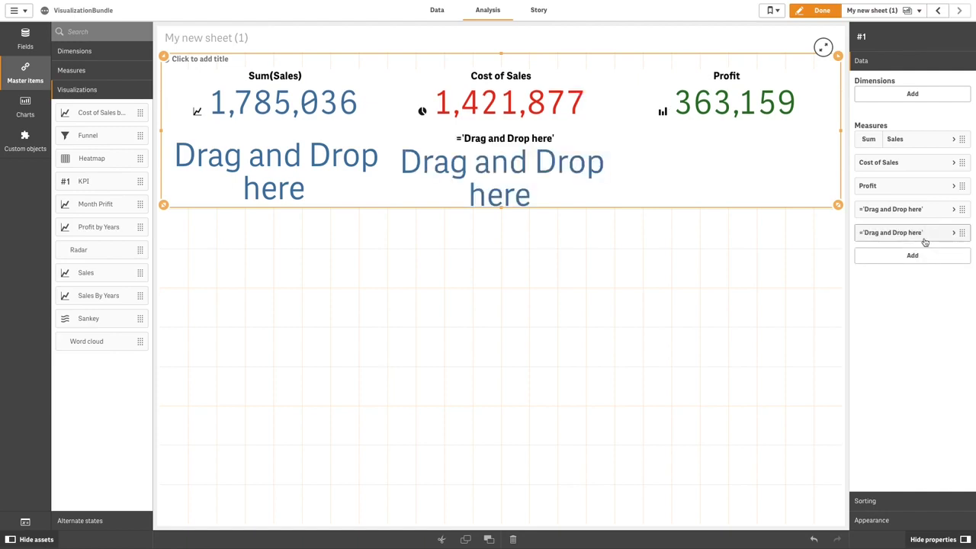
{"action": "left_click", "coordinate": [924, 236]}
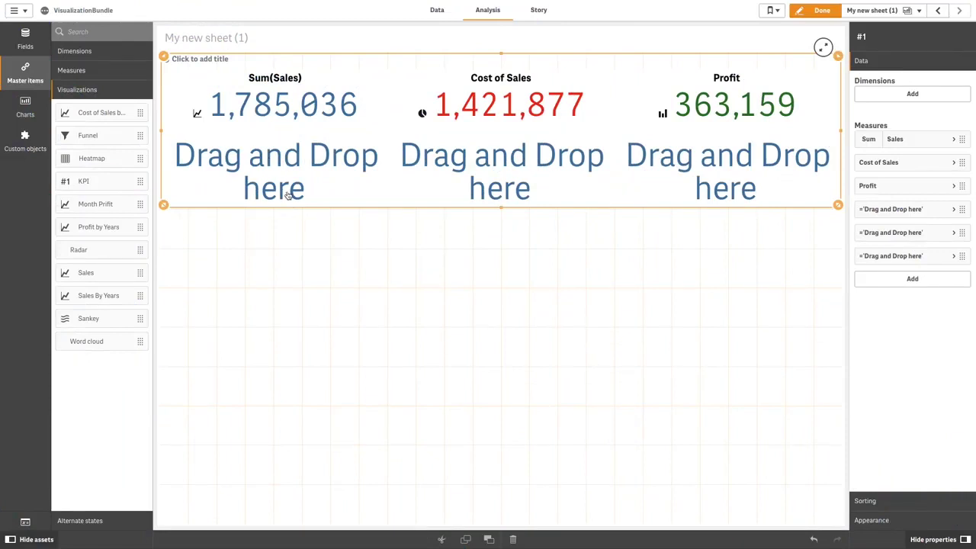
Fill the placeholders with the Sales By Years, Cost of Sales by Years and Profit by Years charts.
{"action": "left_click_drag", "start_coordinate": [107, 297], "coordinate": [309, 156]}
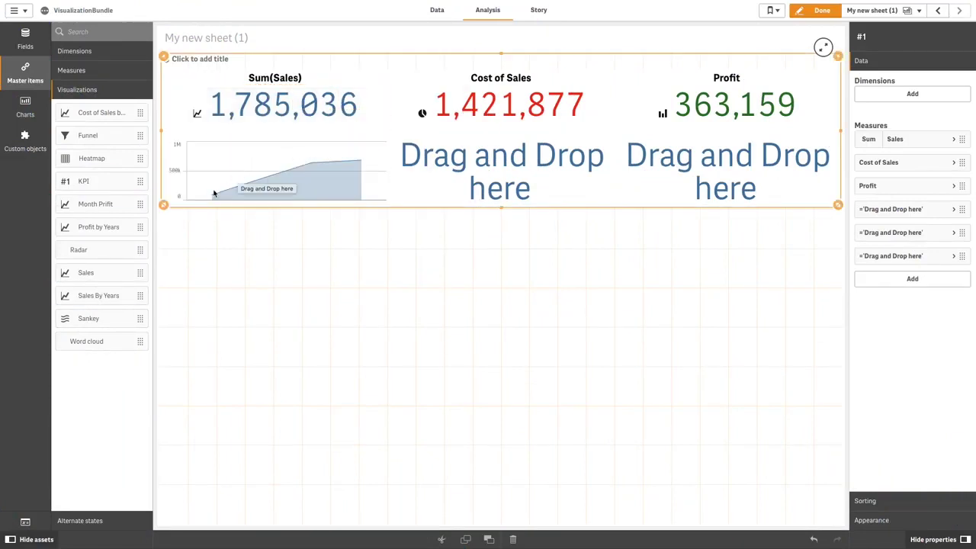
{"action": "left_click_drag", "start_coordinate": [114, 113], "coordinate": [488, 175]}
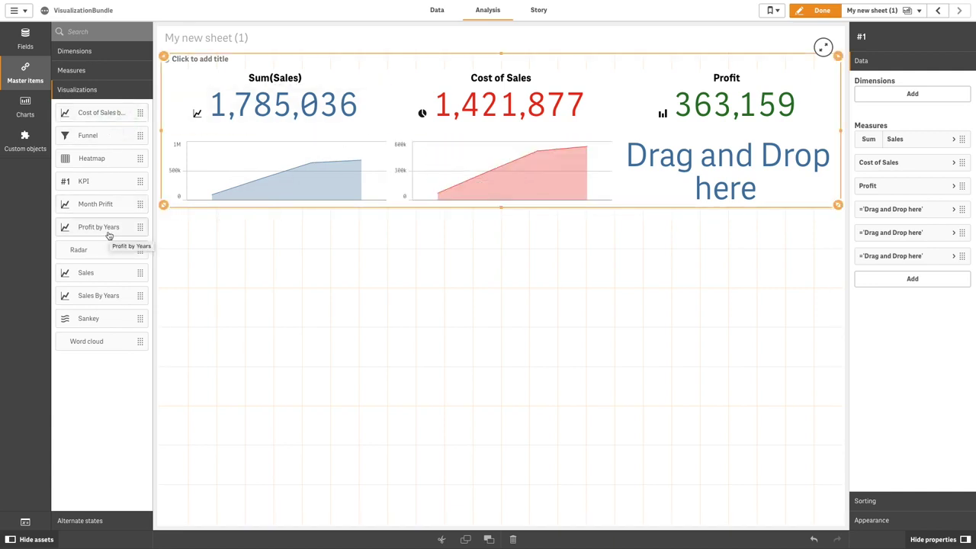
{"action": "left_click_drag", "start_coordinate": [106, 233], "coordinate": [686, 181]}
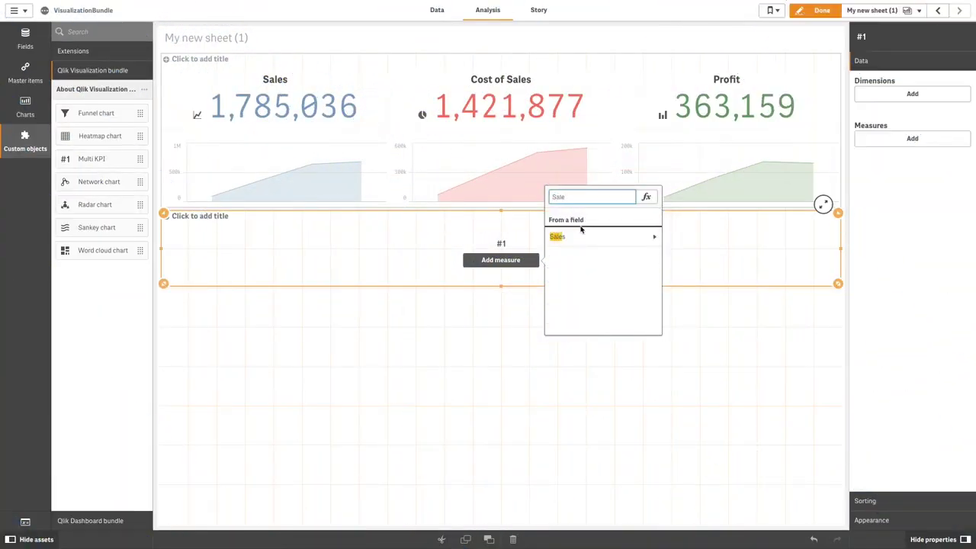
Give the new Multi KPI below a Sum(Sales) measure.
{"action": "left_click", "coordinate": [581, 235]}
{"action": "left_click", "coordinate": [582, 233]}
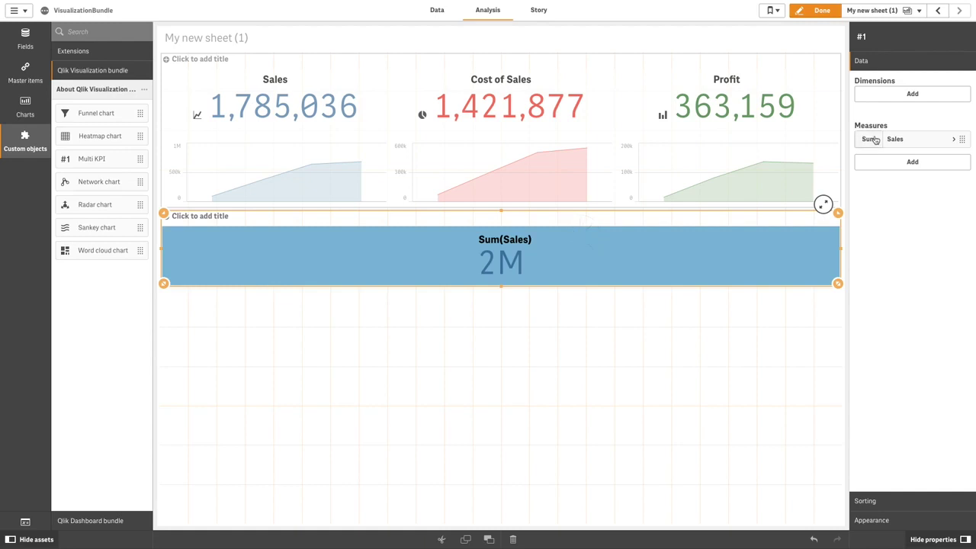
{"action": "left_click", "coordinate": [891, 95]}
Split the KPI by CategoryName as cards, three per row, and exit edit mode.
{"action": "type", "text": "Cate"}
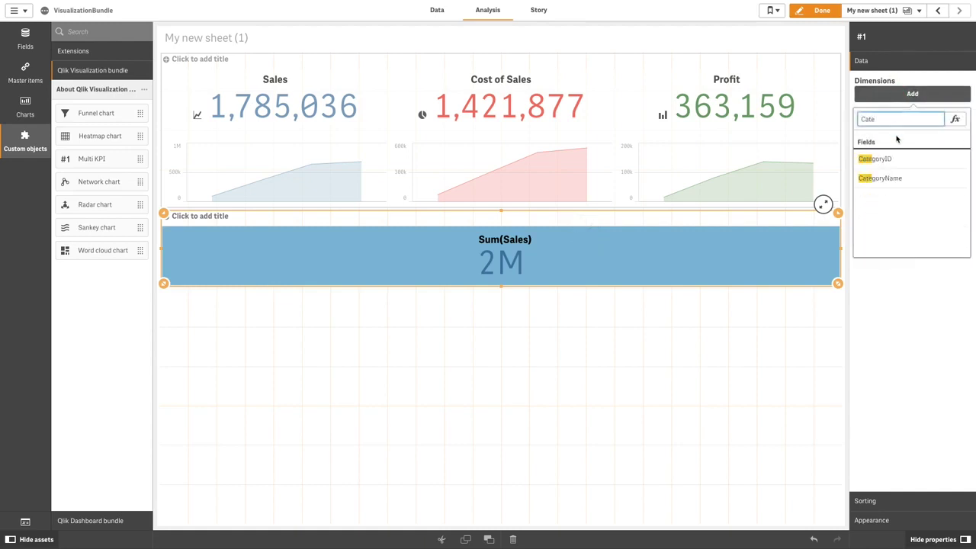
{"action": "left_click", "coordinate": [885, 178]}
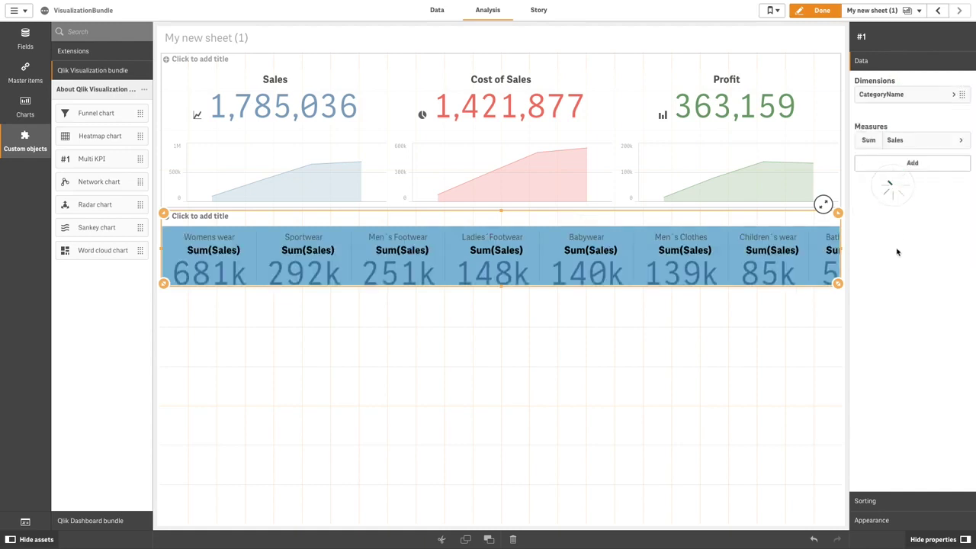
{"action": "left_click", "coordinate": [879, 523]}
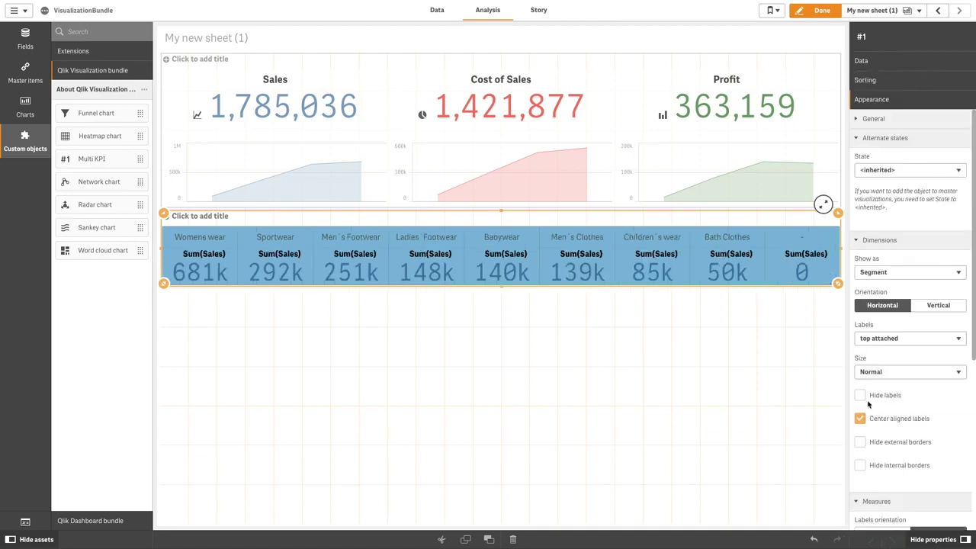
{"action": "left_click", "coordinate": [898, 273]}
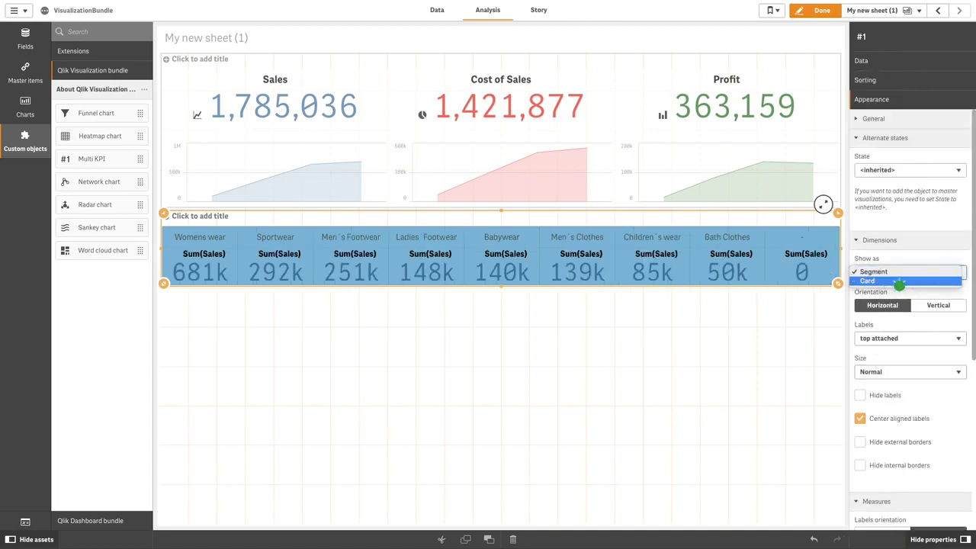
{"action": "left_click", "coordinate": [900, 282]}
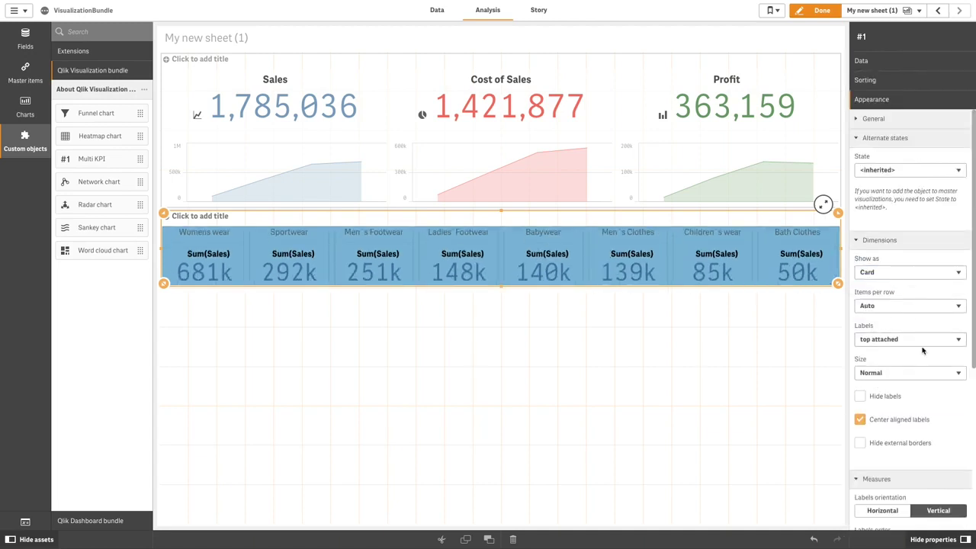
{"action": "left_click", "coordinate": [899, 306]}
{"action": "left_click", "coordinate": [866, 316]}
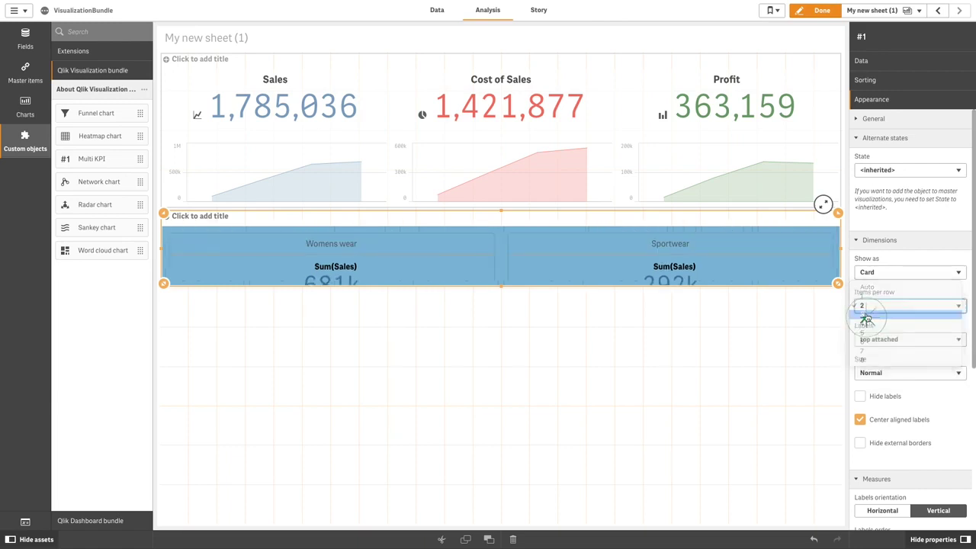
{"action": "left_click", "coordinate": [866, 318]}
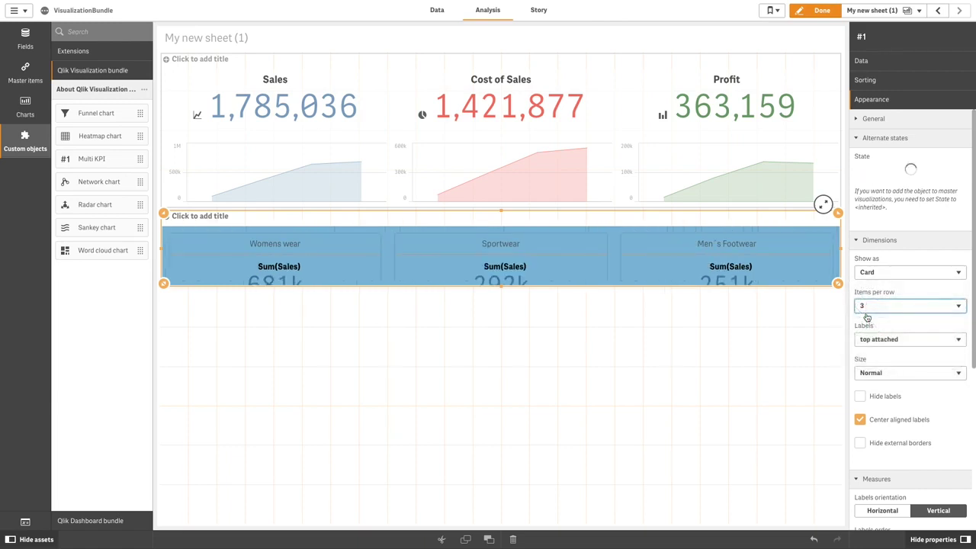
{"action": "left_click", "coordinate": [820, 11]}
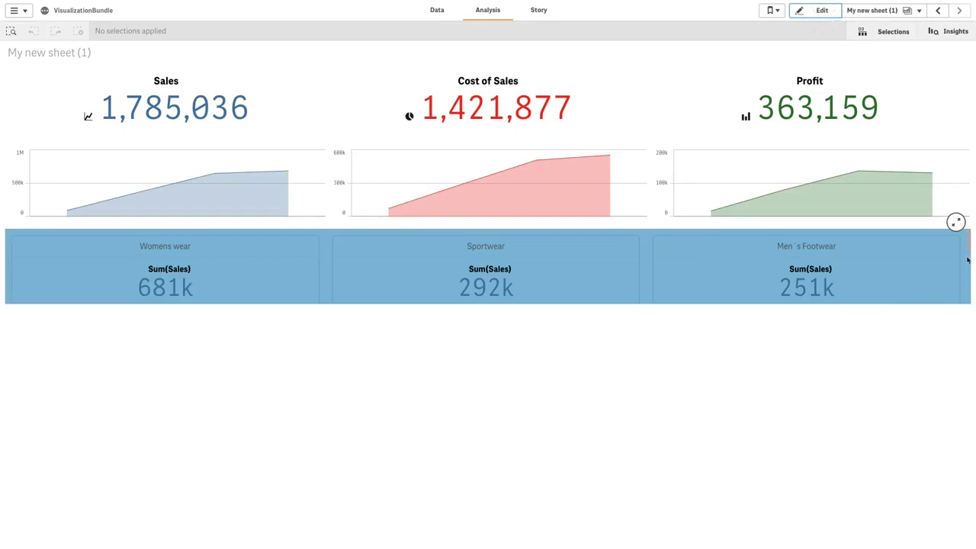
{"action": "scroll", "coordinate": [968, 260], "scroll_direction": "down", "scroll_amount": 2}
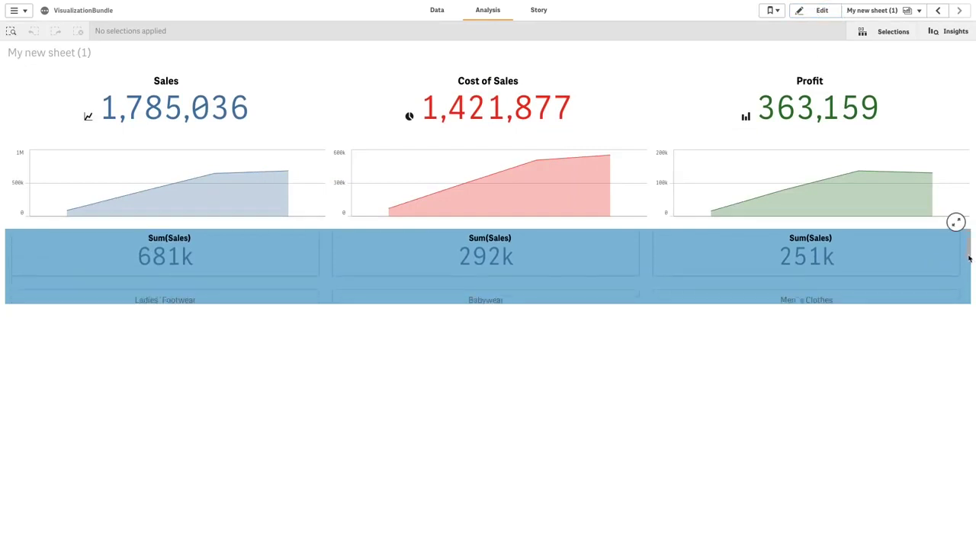
{"action": "scroll", "coordinate": [971, 267], "scroll_direction": "down", "scroll_amount": 3}
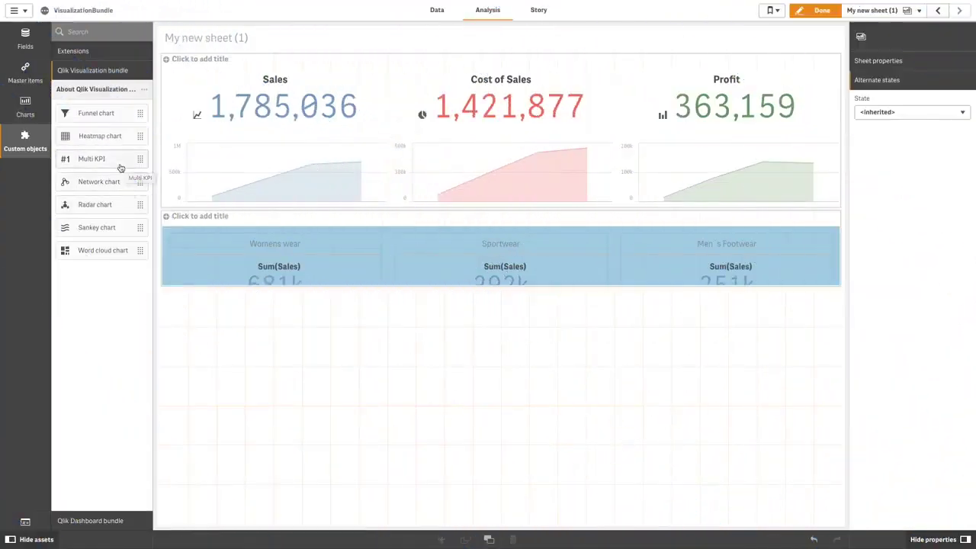
Add a Multi KPI below the cards with a distinct customer count labelled #Customers.
{"action": "left_click_drag", "start_coordinate": [122, 160], "coordinate": [334, 403]}
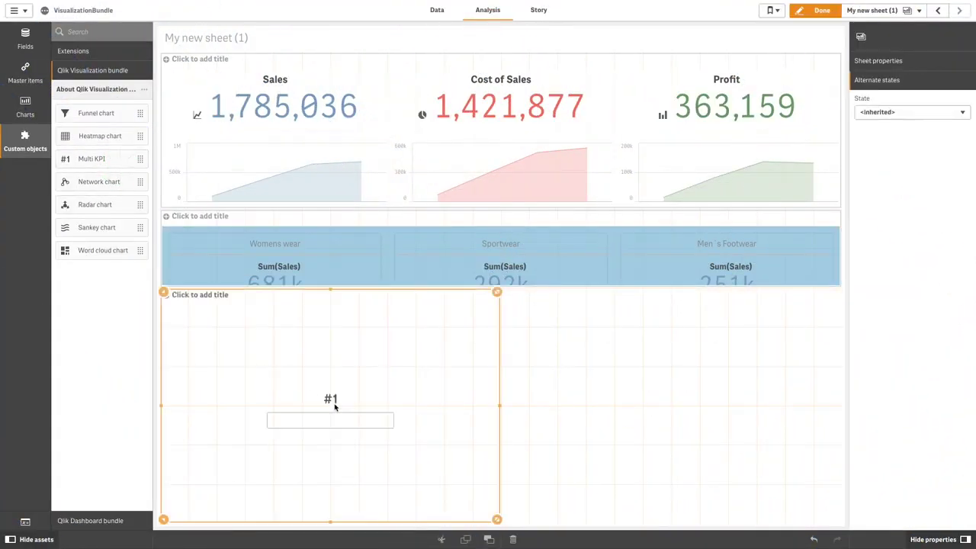
{"action": "left_click", "coordinate": [894, 66]}
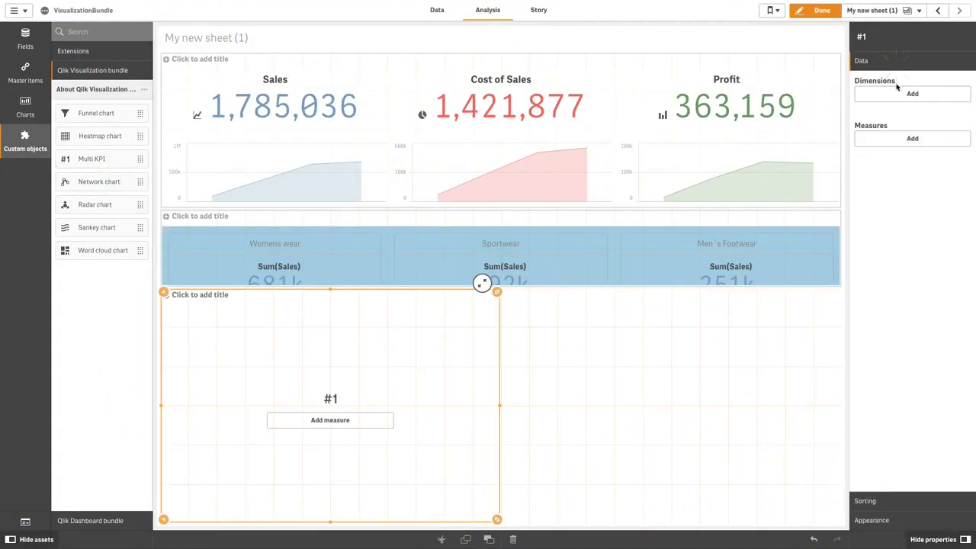
{"action": "left_click", "coordinate": [915, 138]}
{"action": "type", "text": "Count(distinct CustomerID)"}
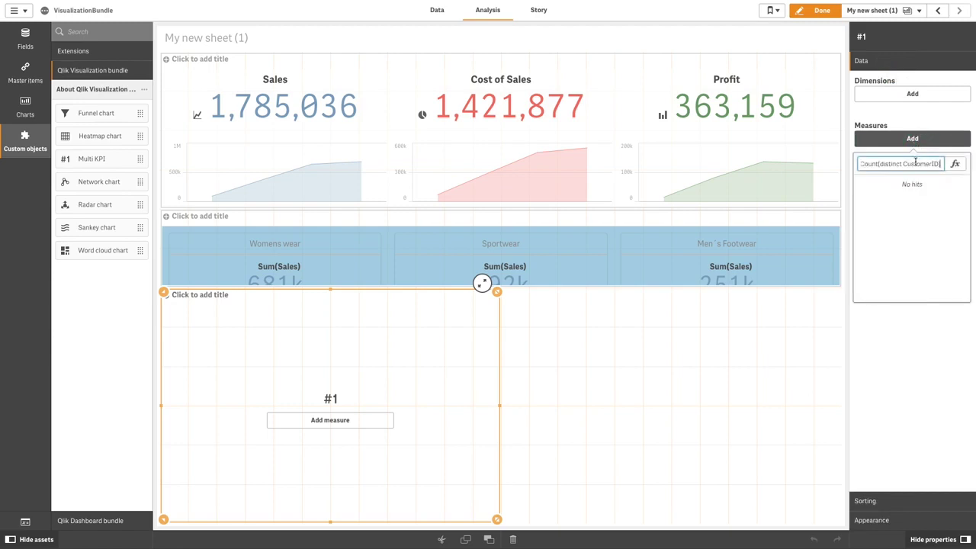
{"action": "key", "text": "Return"}
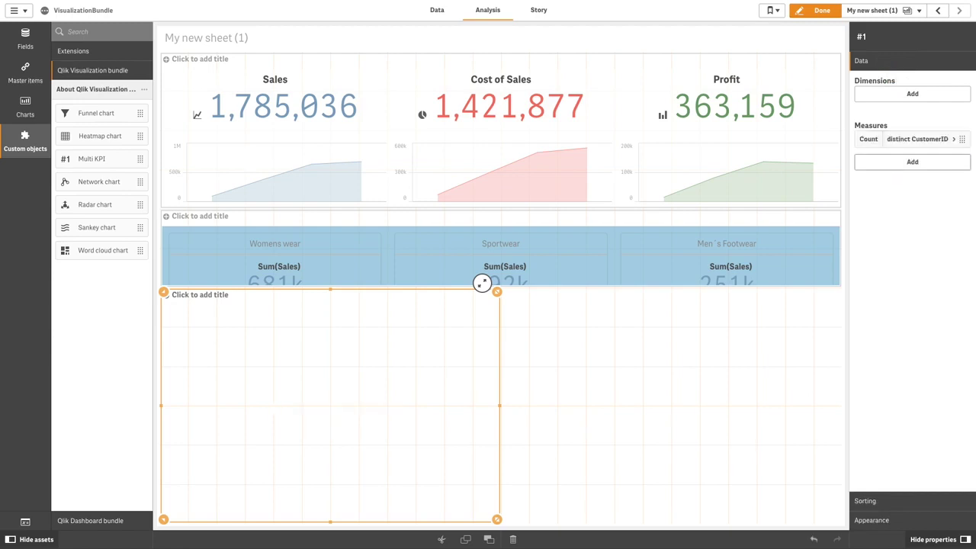
{"action": "left_click", "coordinate": [915, 138]}
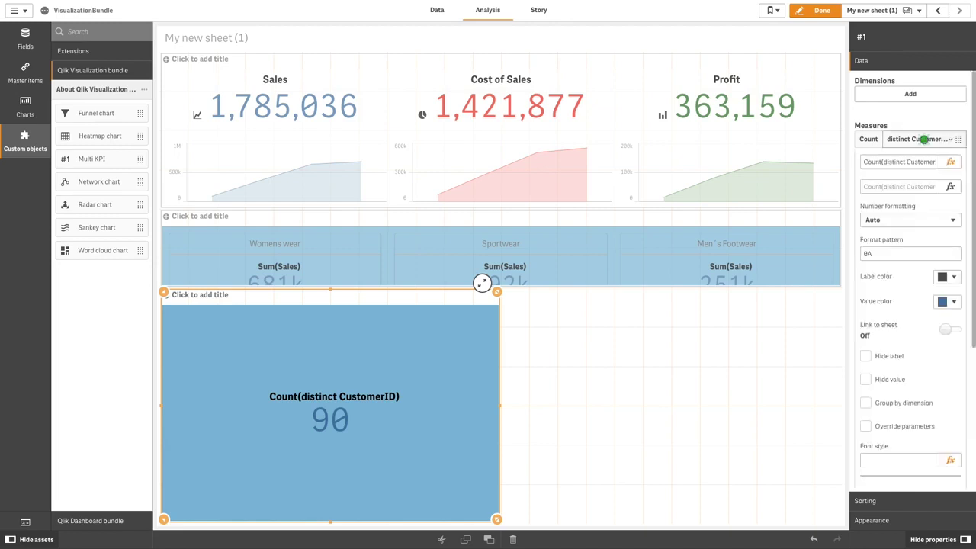
{"action": "left_click", "coordinate": [912, 203]}
{"action": "type", "text": "#Customers"}
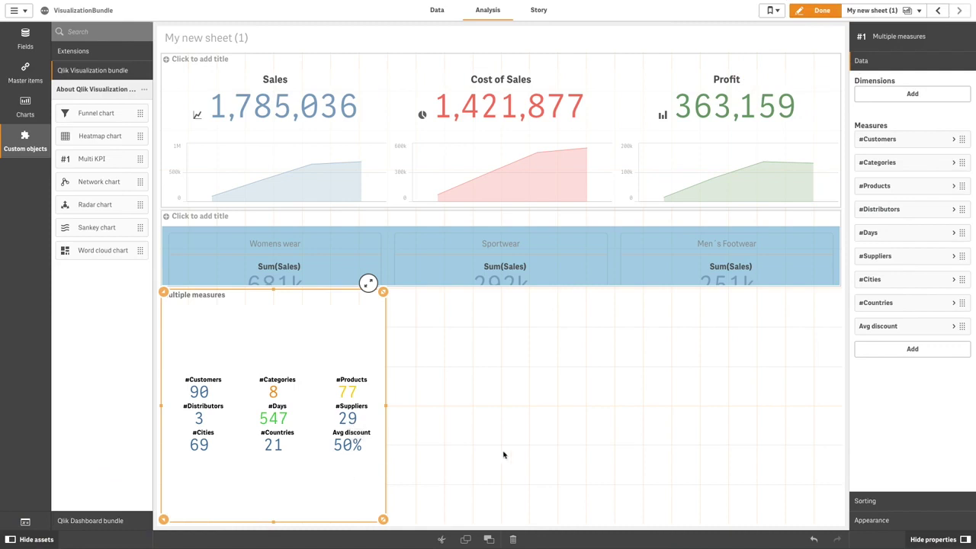
Colour the Avg discount value red and reselect the Multiple measures object.
{"action": "left_click", "coordinate": [902, 325]}
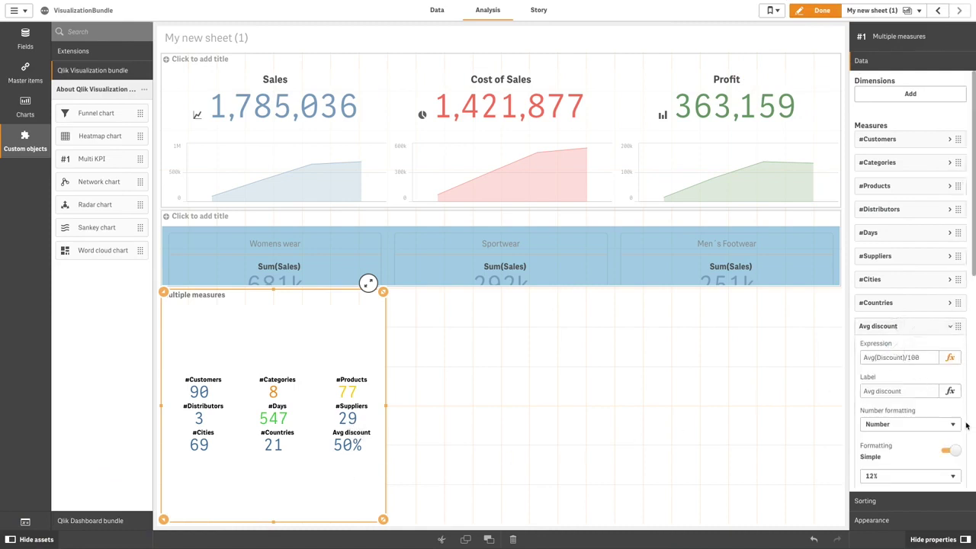
{"action": "scroll", "coordinate": [965, 425], "scroll_direction": "down", "scroll_amount": 3}
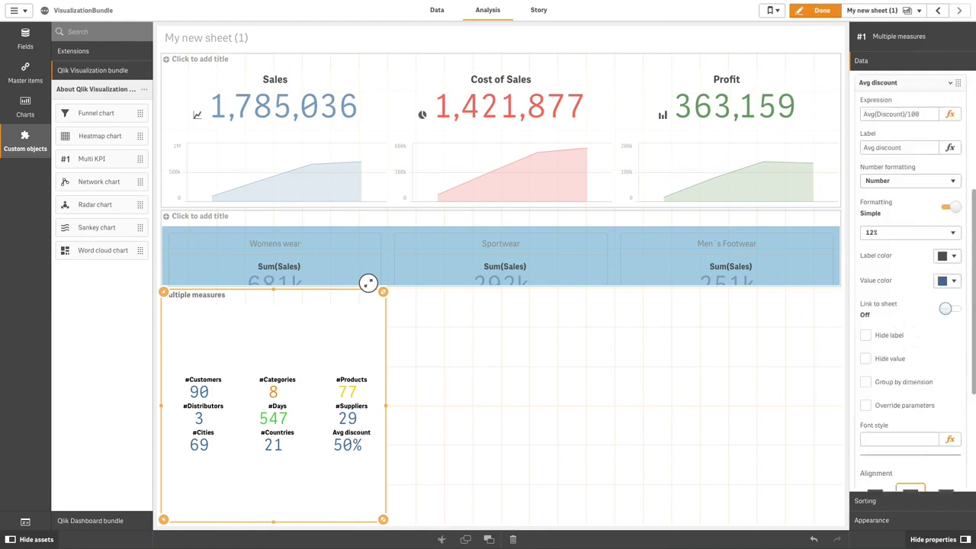
{"action": "left_click", "coordinate": [948, 281]}
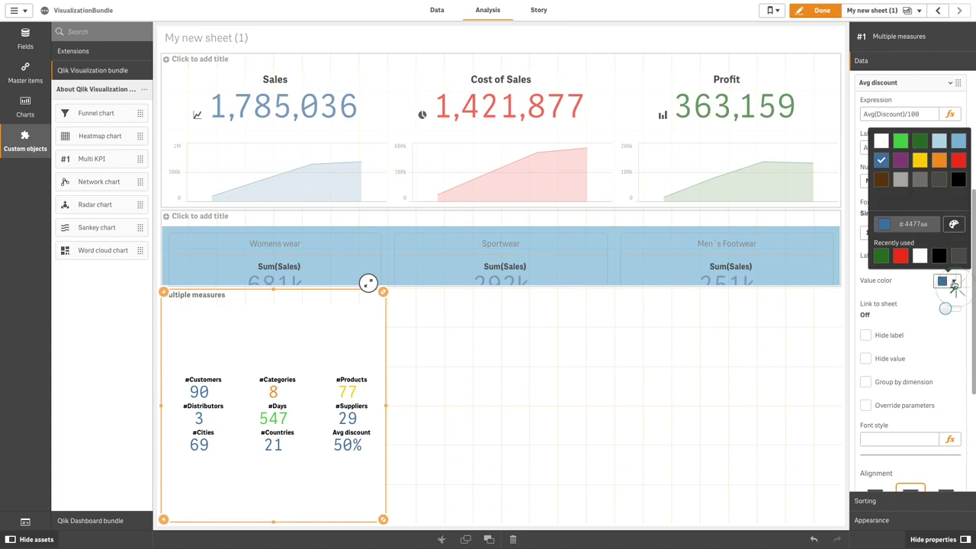
{"action": "left_click", "coordinate": [959, 162]}
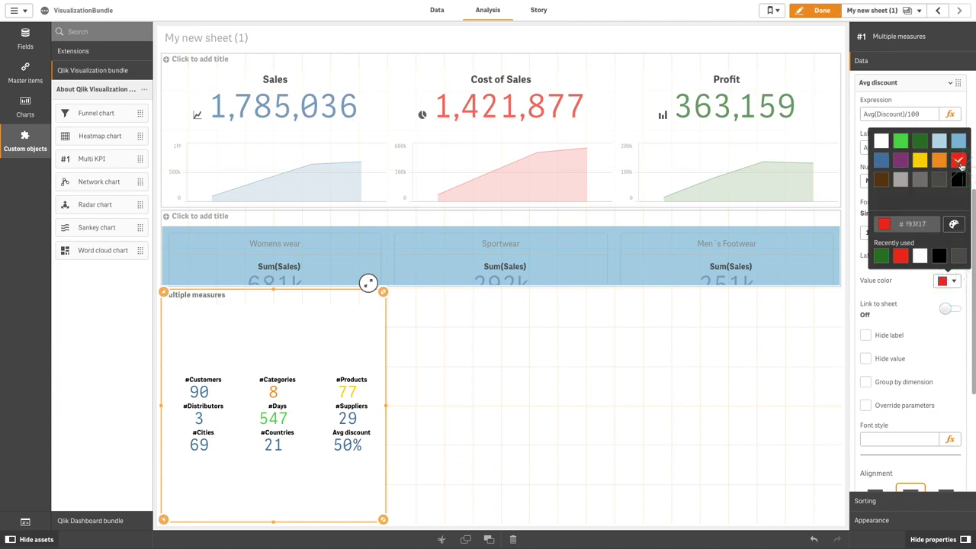
{"action": "left_click", "coordinate": [823, 347]}
{"action": "left_click", "coordinate": [290, 460]}
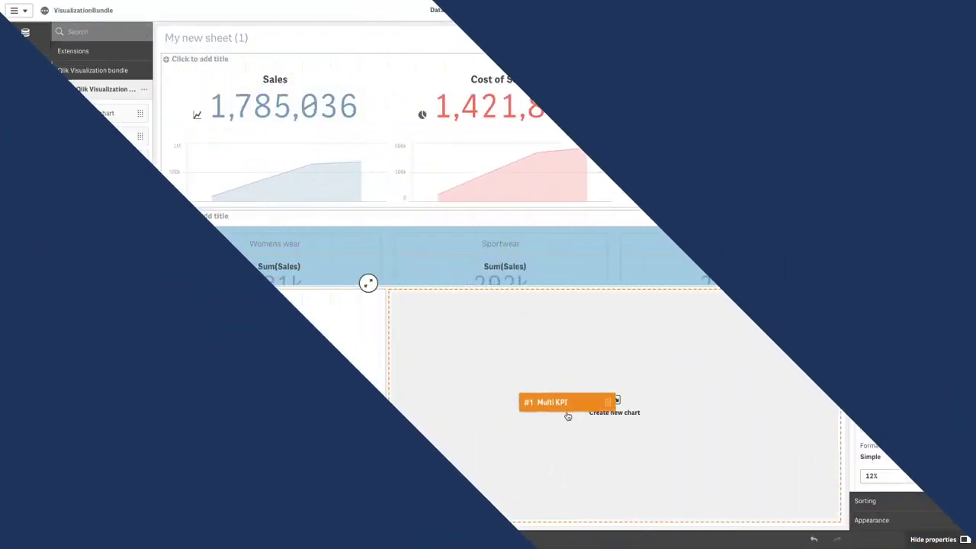
Place a new Multi KPI beside the measures grid with measure Count(distinct CustomerID).
{"action": "left_click_drag", "start_coordinate": [567, 404], "coordinate": [567, 420]}
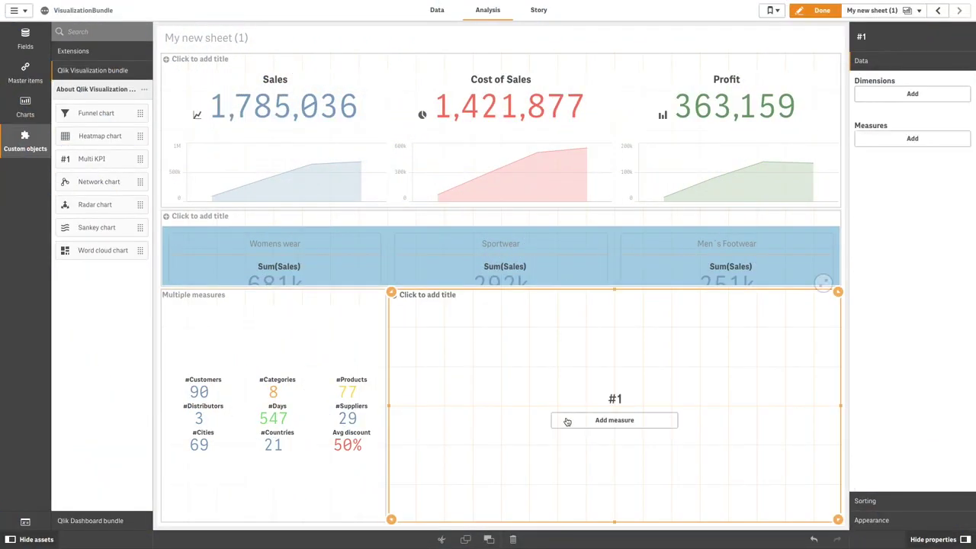
{"action": "left_click", "coordinate": [579, 422]}
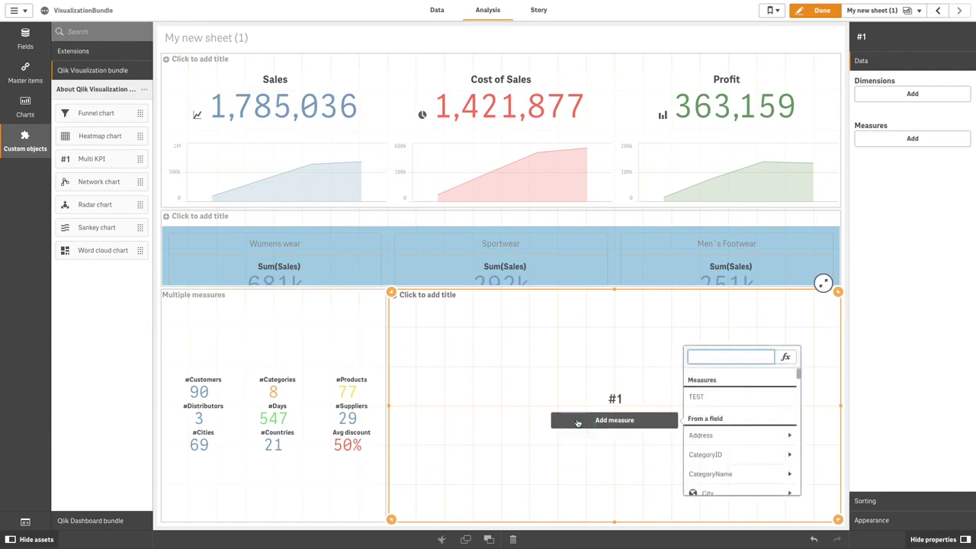
{"action": "type", "text": "Count(distinct CustomerID)"}
{"action": "key", "text": "Return"}
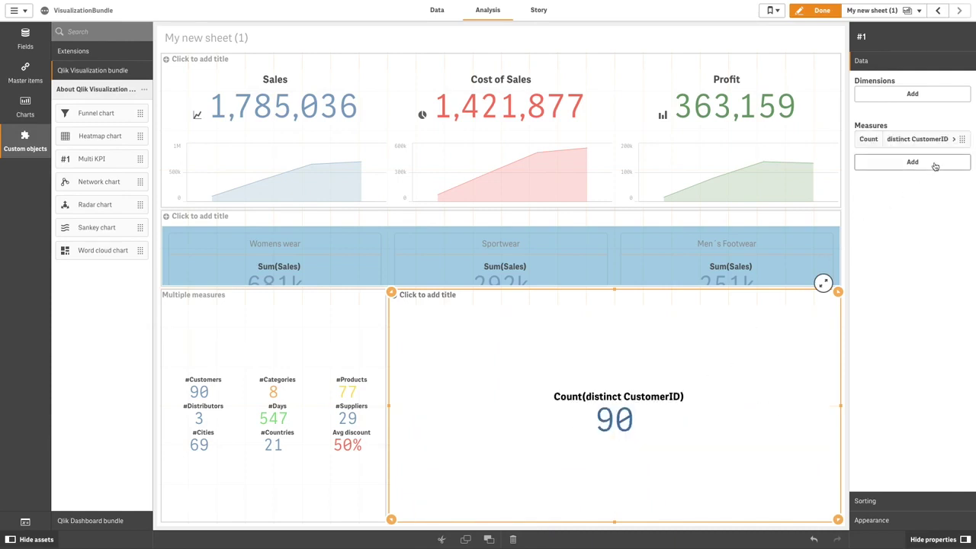
Label the measure 'Customers' and set its value color to dark green.
{"action": "left_click", "coordinate": [919, 140]}
{"action": "left_click", "coordinate": [914, 205]}
{"action": "type", "text": "C"}
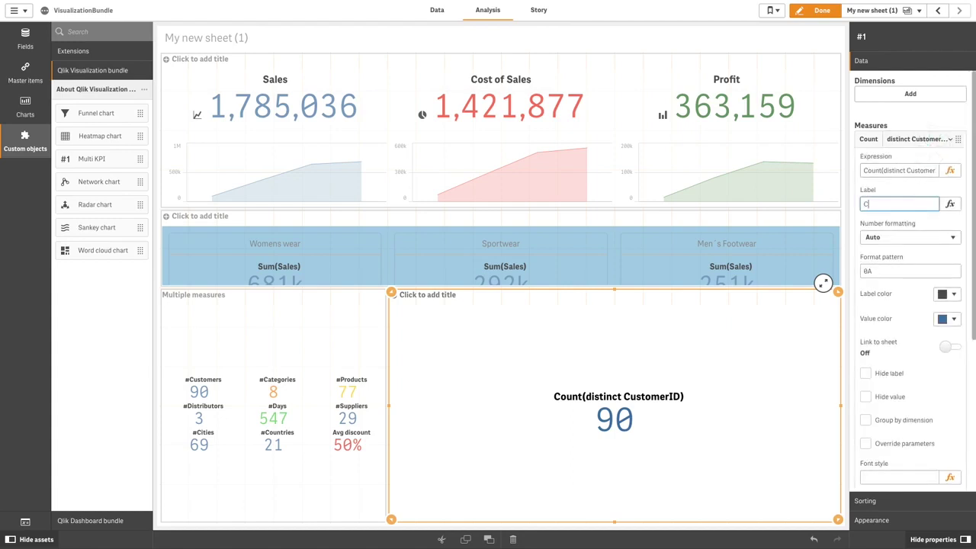
{"action": "type", "text": "ustomers"}
{"action": "key", "text": "Tab"}
{"action": "left_click", "coordinate": [953, 323]}
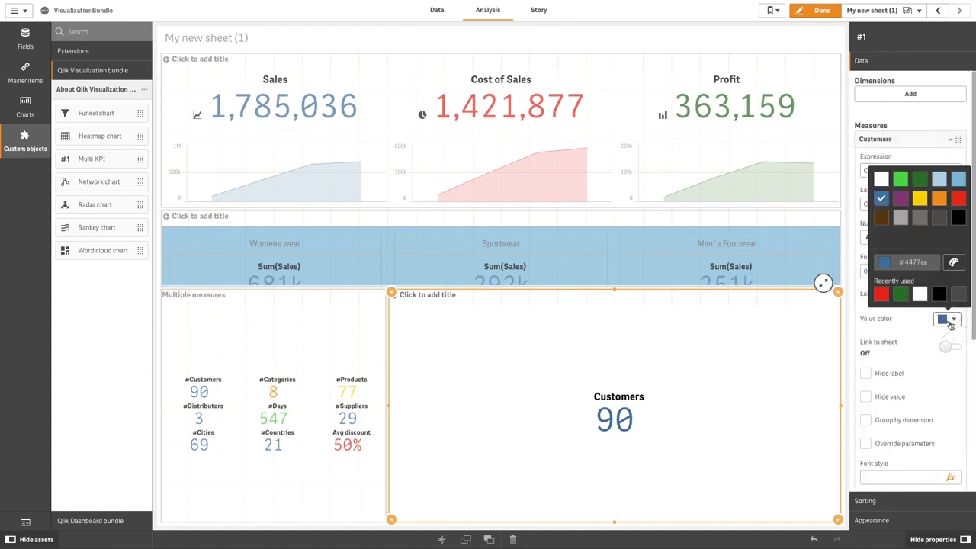
{"action": "left_click", "coordinate": [905, 297]}
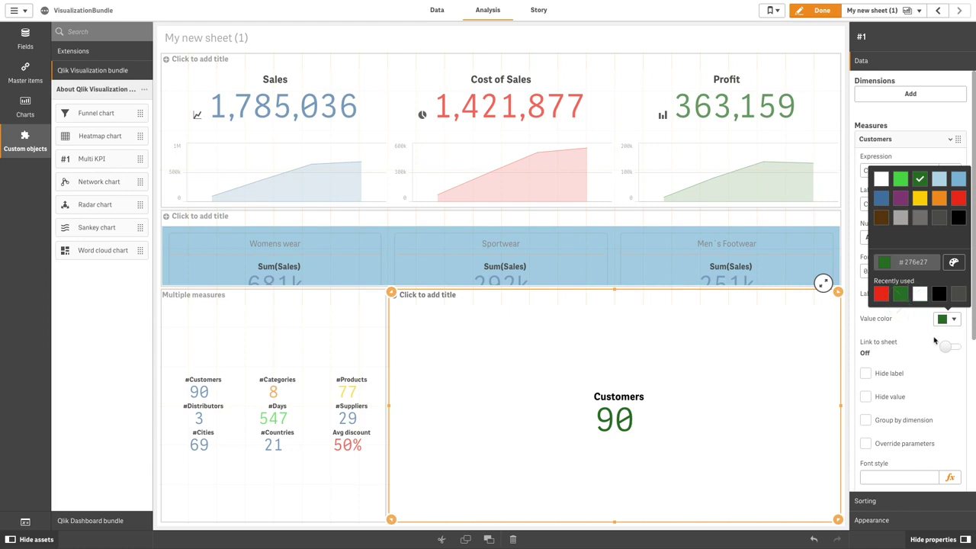
{"action": "left_click", "coordinate": [971, 341]}
{"action": "scroll", "coordinate": [973, 341], "scroll_direction": "down", "scroll_amount": 5}
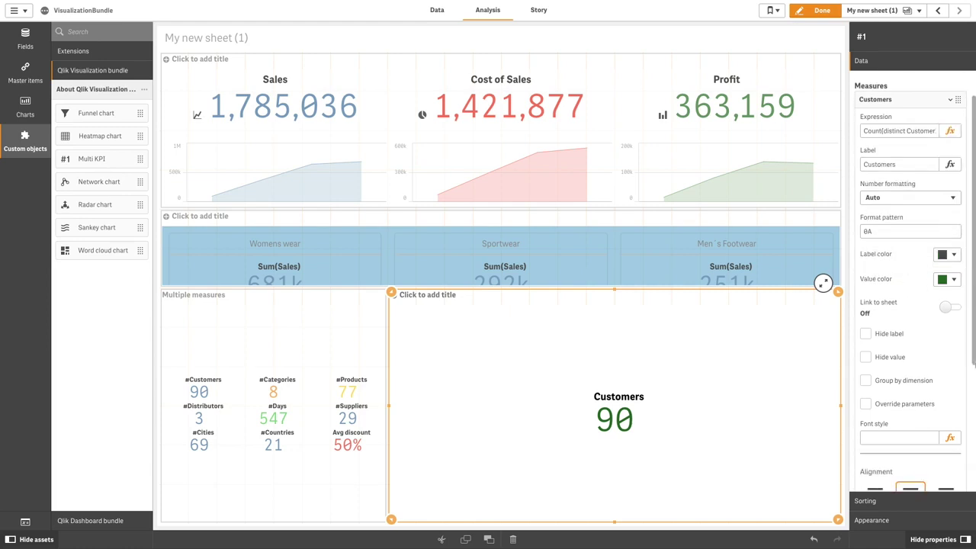
{"action": "scroll", "coordinate": [973, 341], "scroll_direction": "down", "scroll_amount": 1}
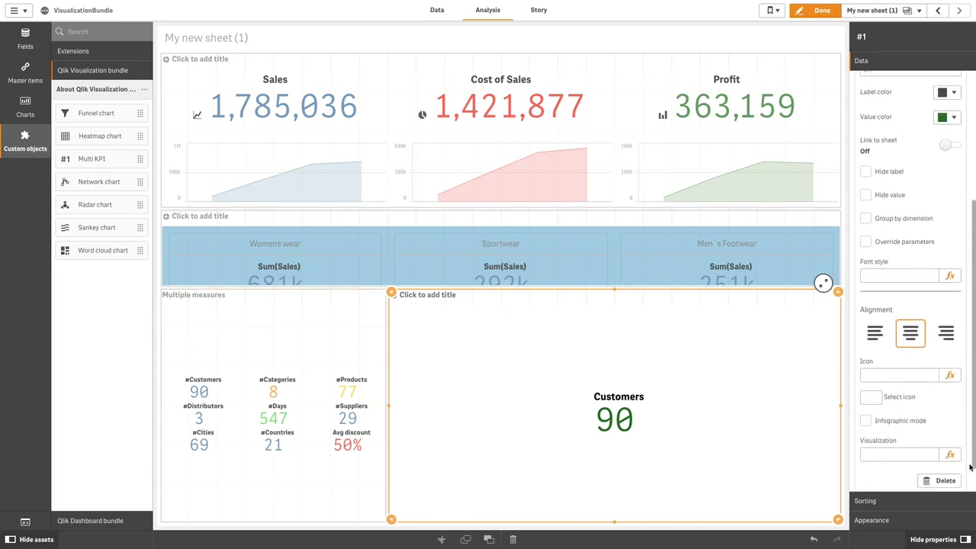
{"action": "left_click", "coordinate": [871, 396]}
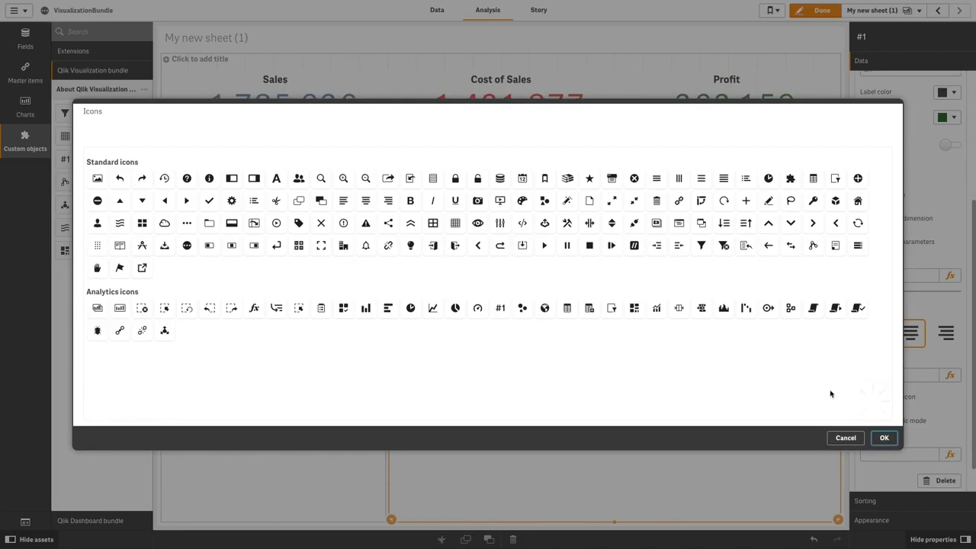
Apply the person icon to the Customers KPI and enable Infographic mode.
{"action": "left_click", "coordinate": [97, 222]}
{"action": "left_click", "coordinate": [881, 438]}
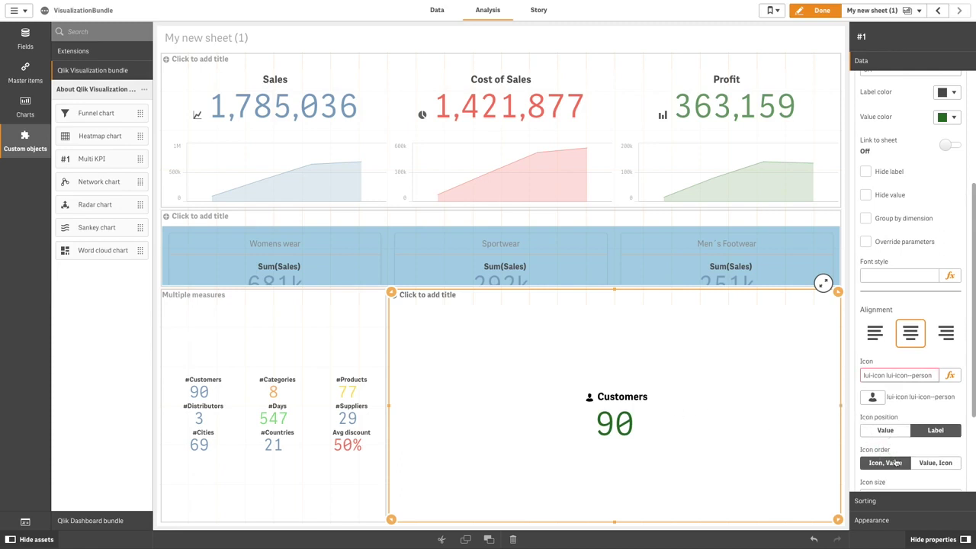
{"action": "scroll", "coordinate": [974, 412], "scroll_direction": "down", "scroll_amount": 3}
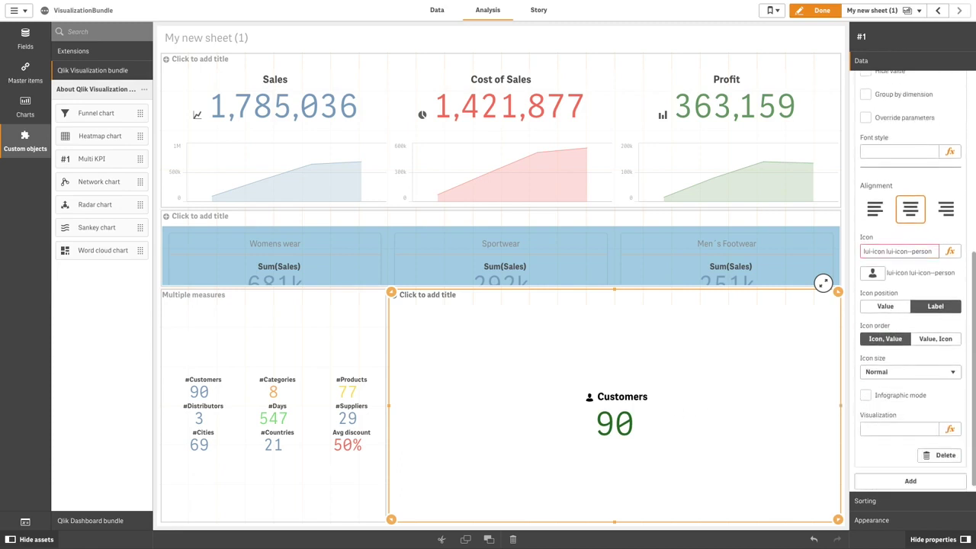
{"action": "left_click", "coordinate": [865, 395]}
{"action": "scroll", "coordinate": [975, 387], "scroll_direction": "down", "scroll_amount": 1}
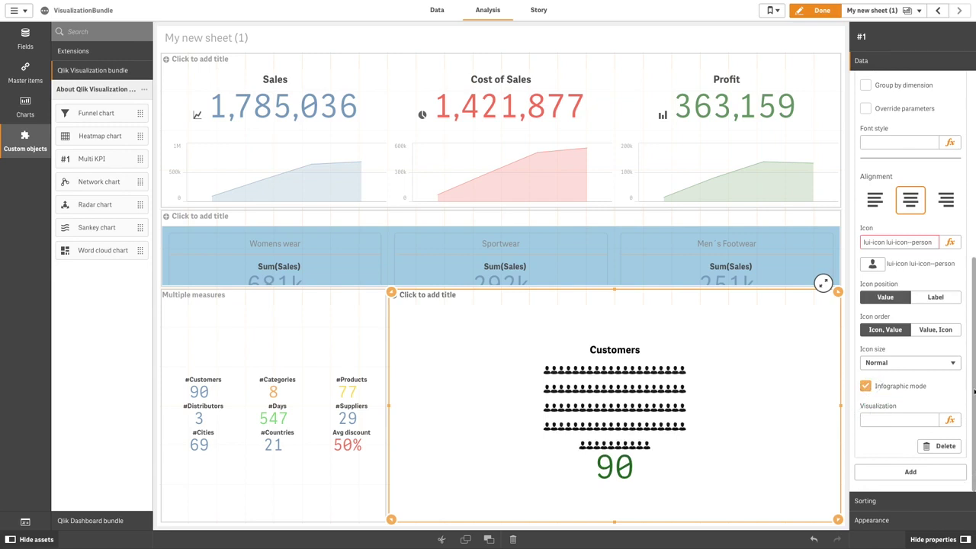
{"action": "left_click_drag", "start_coordinate": [974, 391], "coordinate": [967, 216]}
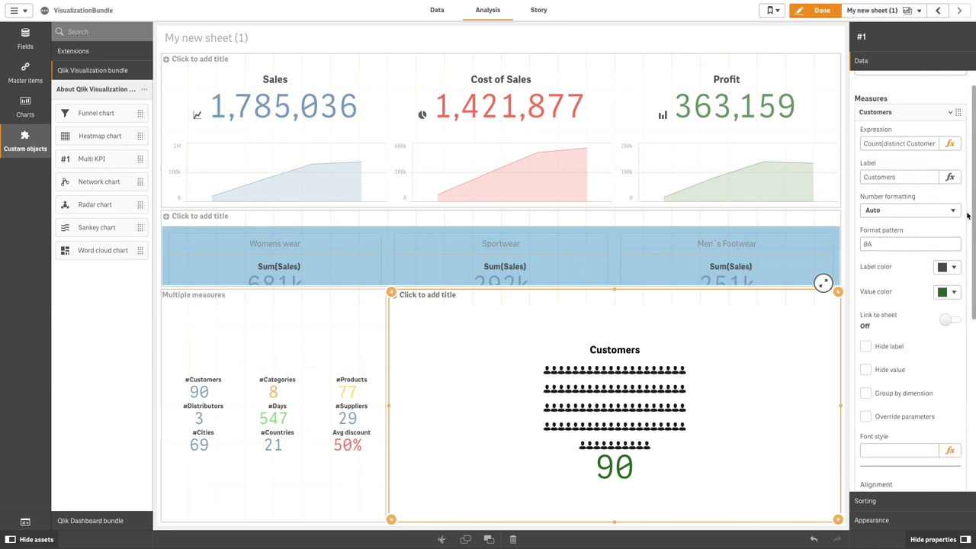
Link the Customers KPI to the Multi KPI sheet, finish editing, and follow the link.
{"action": "left_click", "coordinate": [950, 320]}
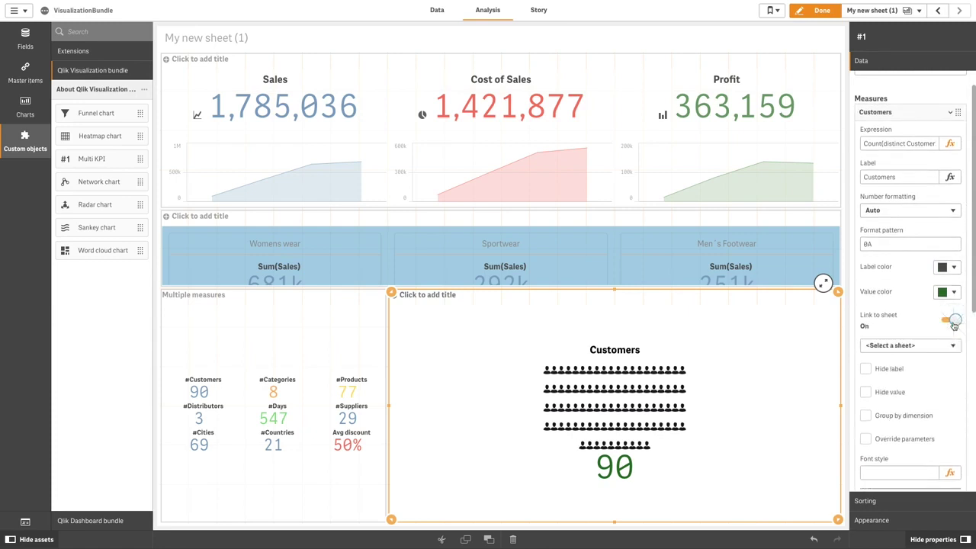
{"action": "left_click", "coordinate": [920, 348]}
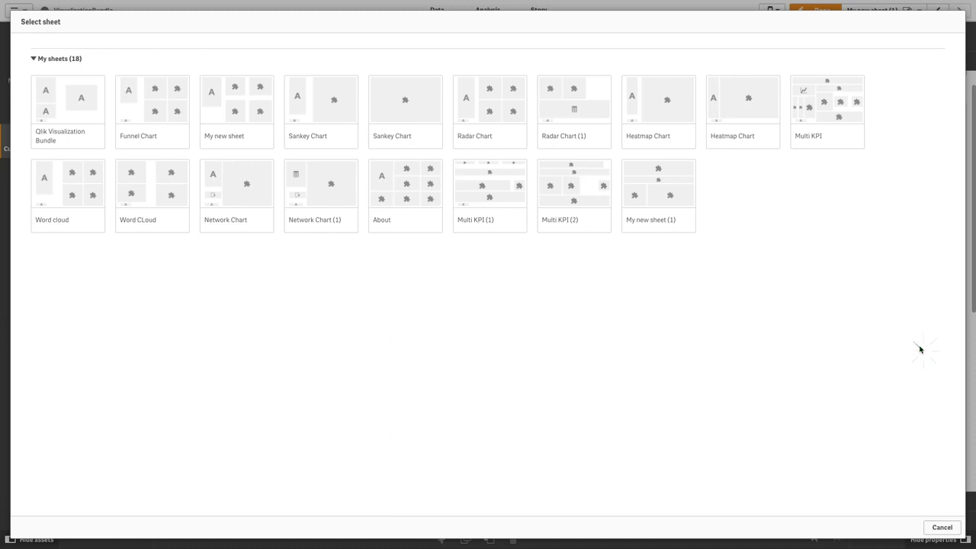
{"action": "left_click", "coordinate": [839, 102]}
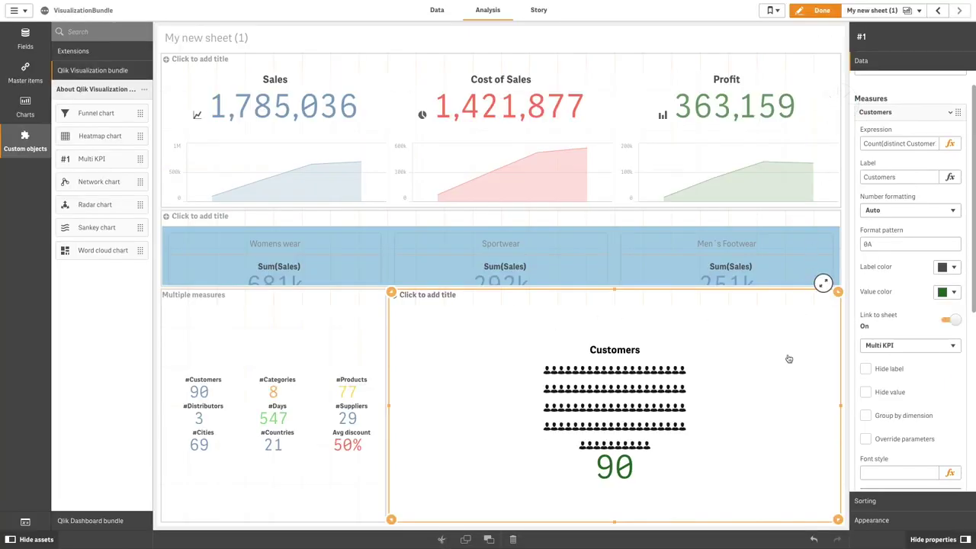
{"action": "left_click", "coordinate": [815, 10]}
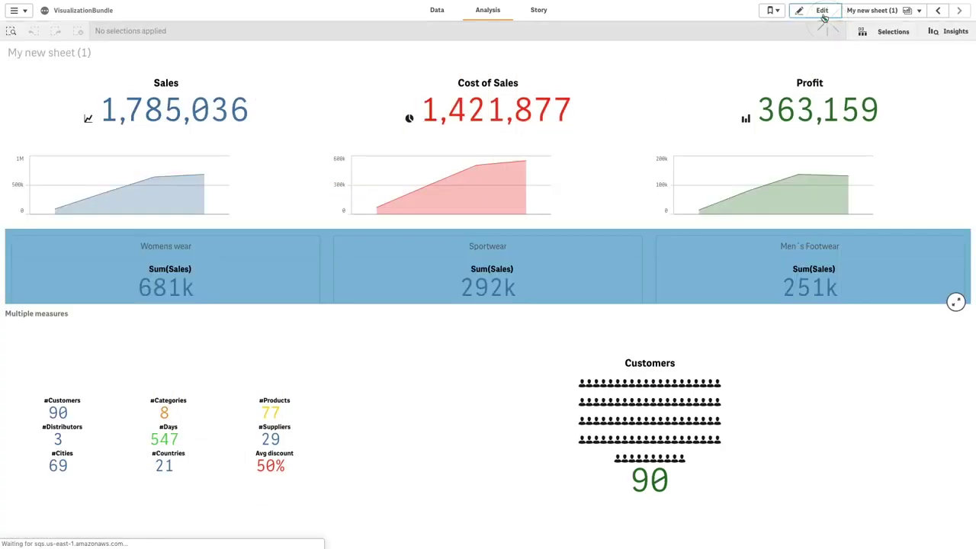
{"action": "left_click", "coordinate": [677, 423]}
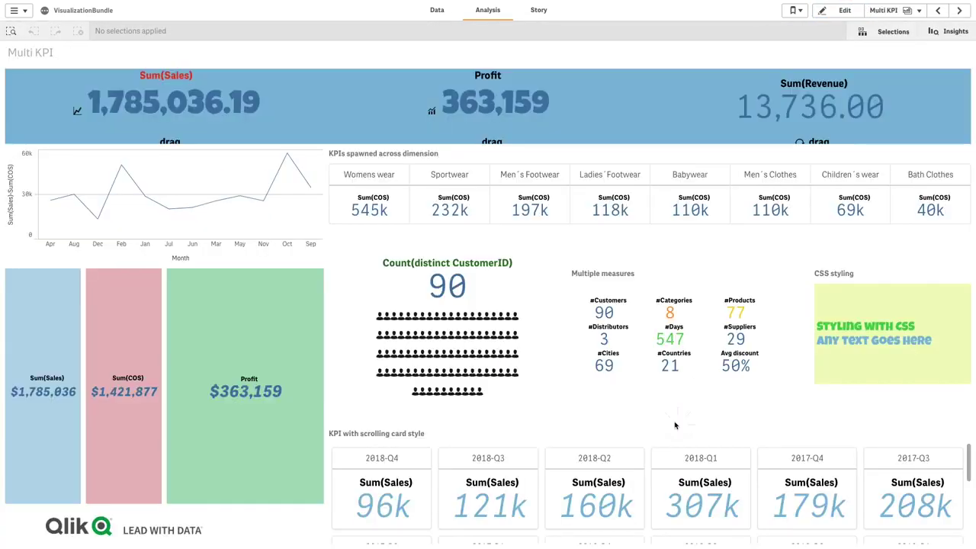